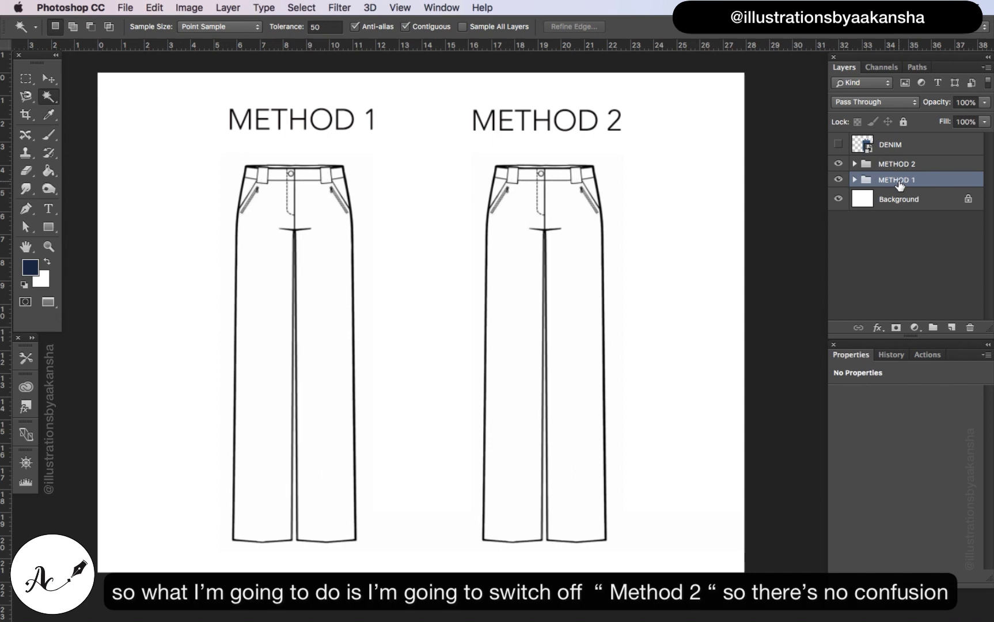
# Hide the METHOD 2 group, expand the METHOD 1 group and select its Base Denim Layer 1.
pyautogui.click(838, 163)
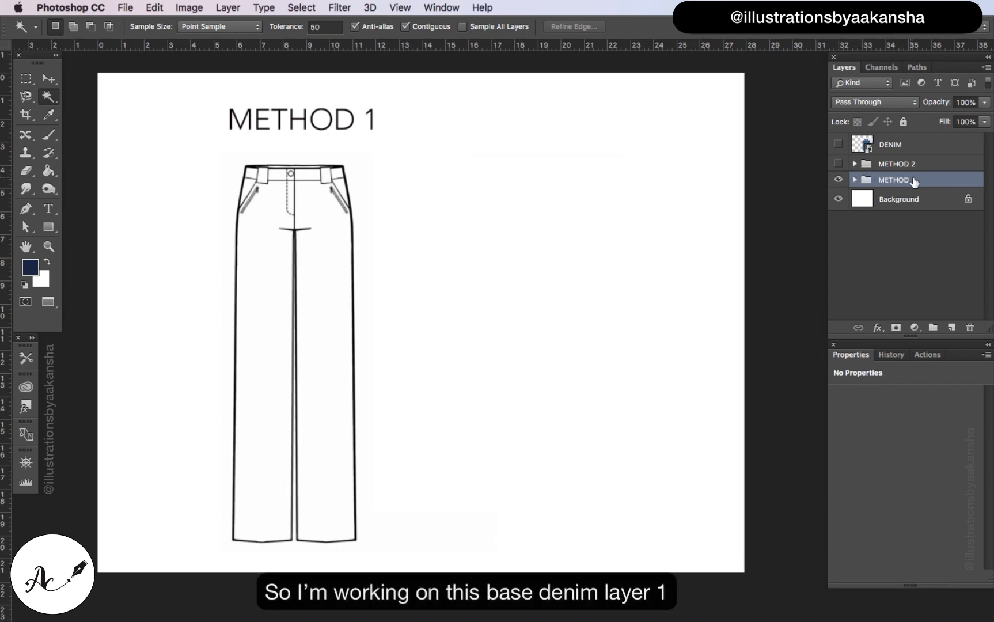
pyautogui.click(854, 180)
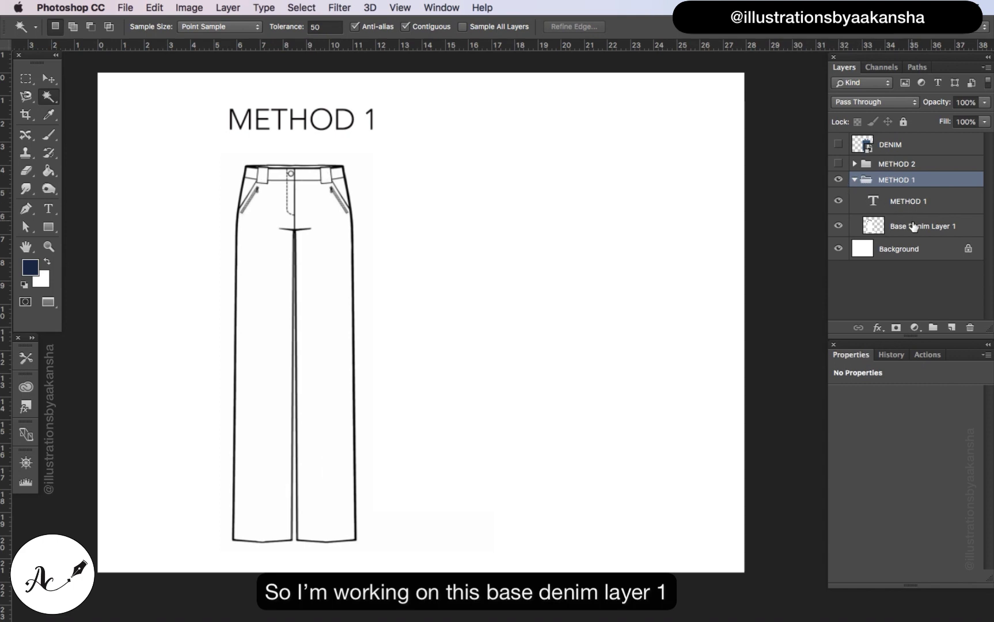
pyautogui.click(911, 227)
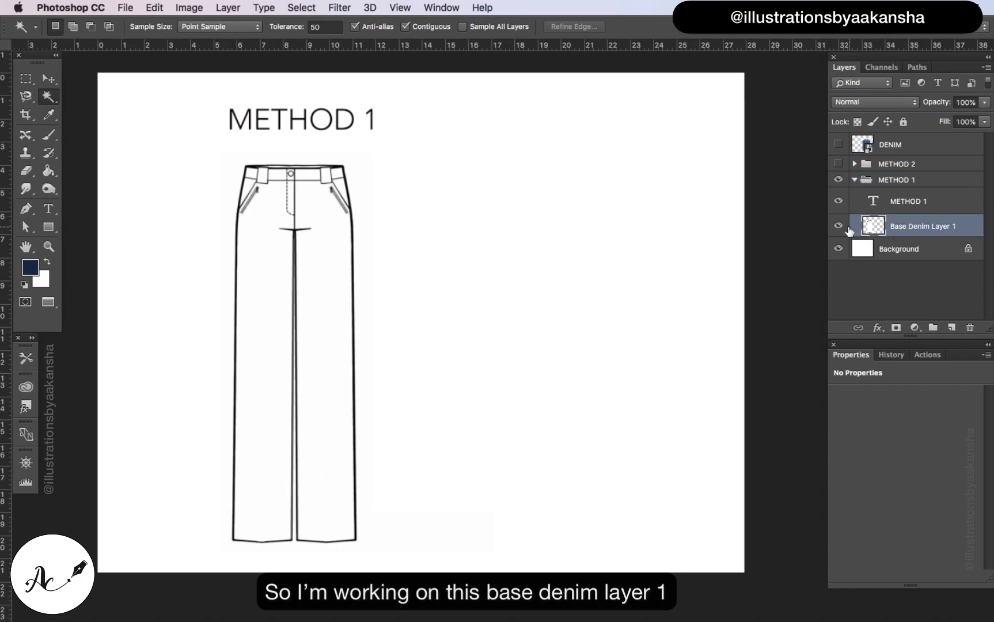
pyautogui.click(839, 226)
pyautogui.click(839, 226)
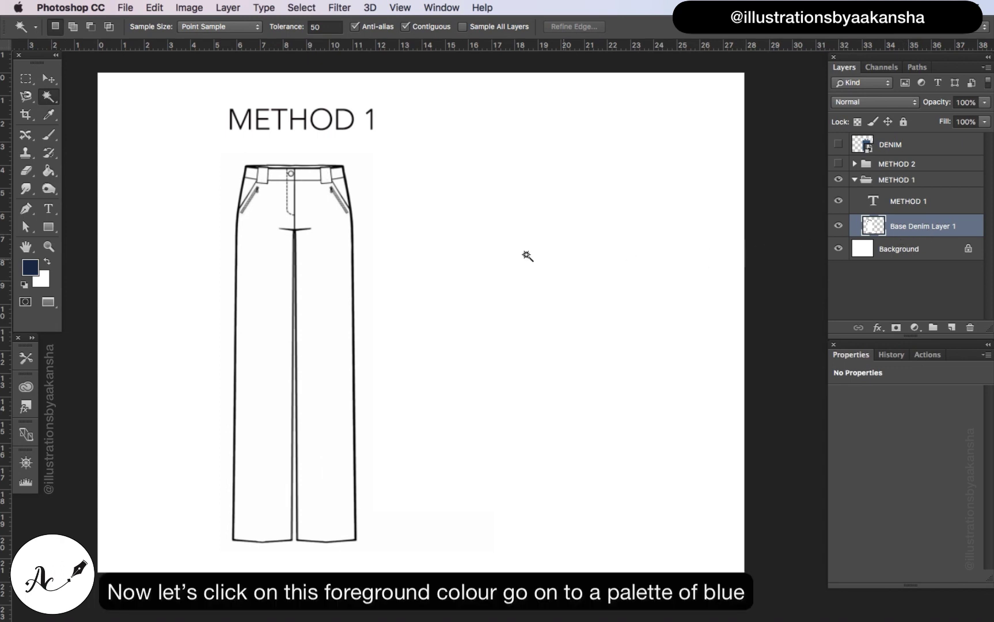
# Set the foreground colour to dark denim blue #1a2c4b.
pyautogui.click(32, 269)
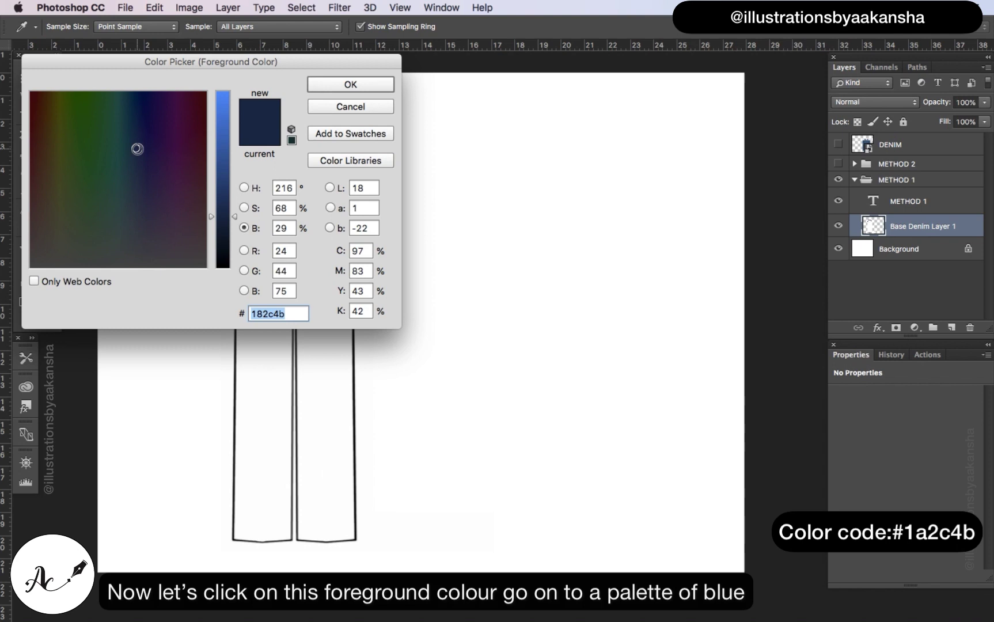
pyautogui.click(136, 140)
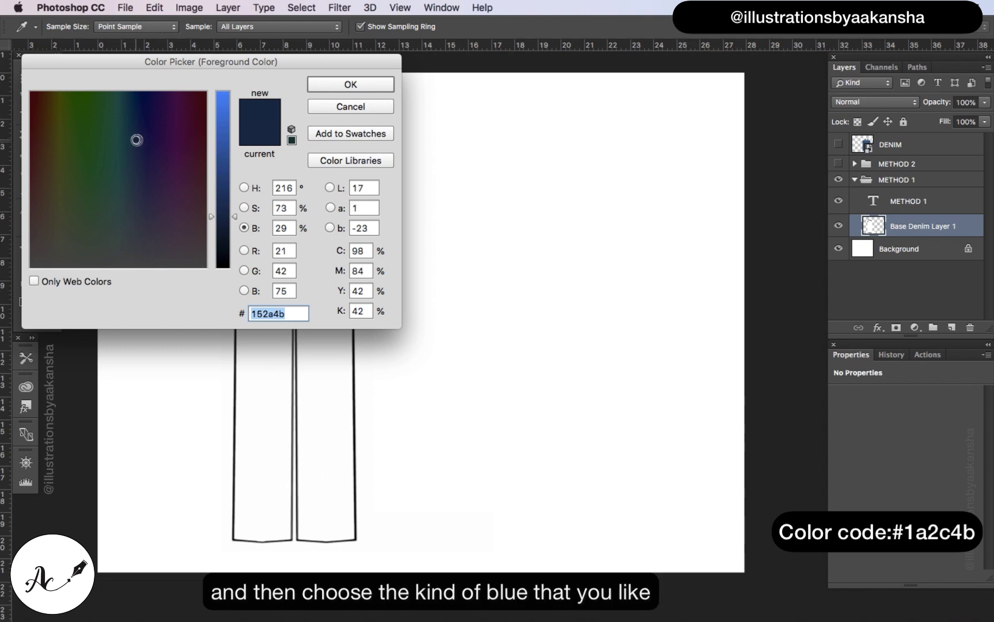
pyautogui.click(137, 147)
pyautogui.click(137, 152)
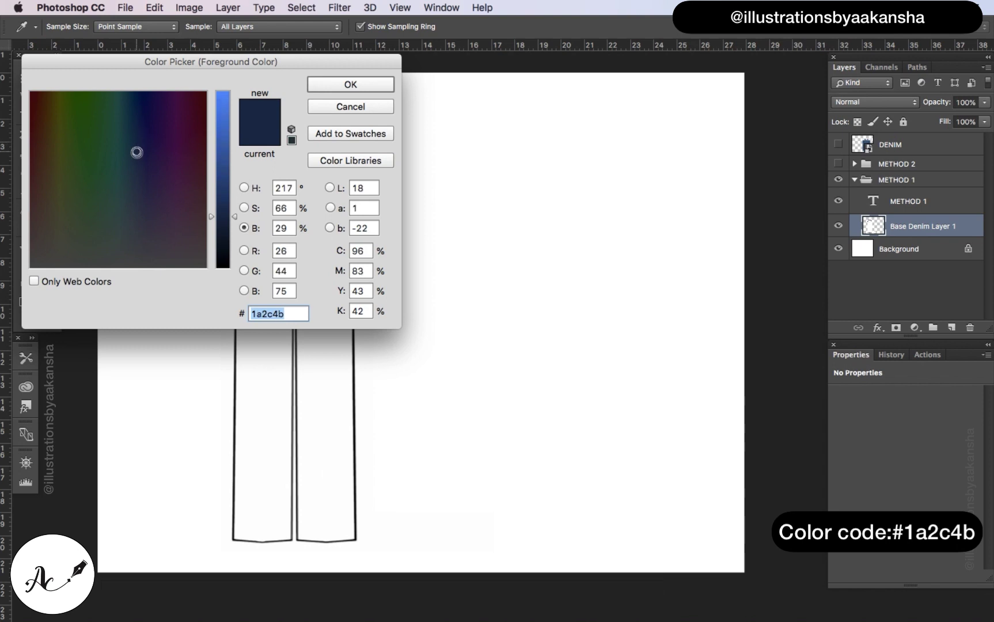
pyautogui.click(334, 85)
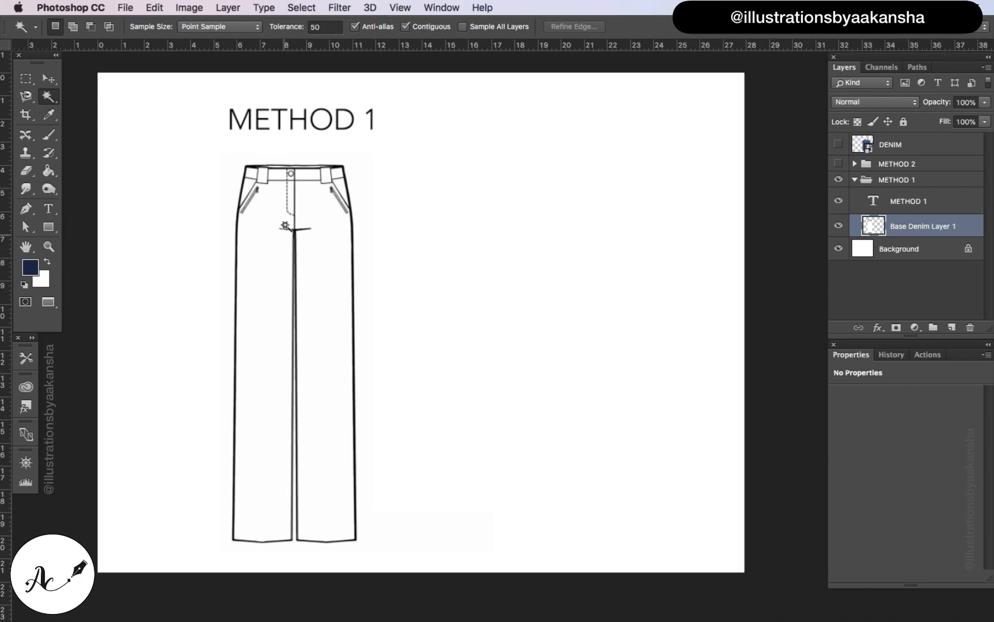
# Select both trouser legs together with the Magic Wand at tolerance 50.
pyautogui.click(271, 442)
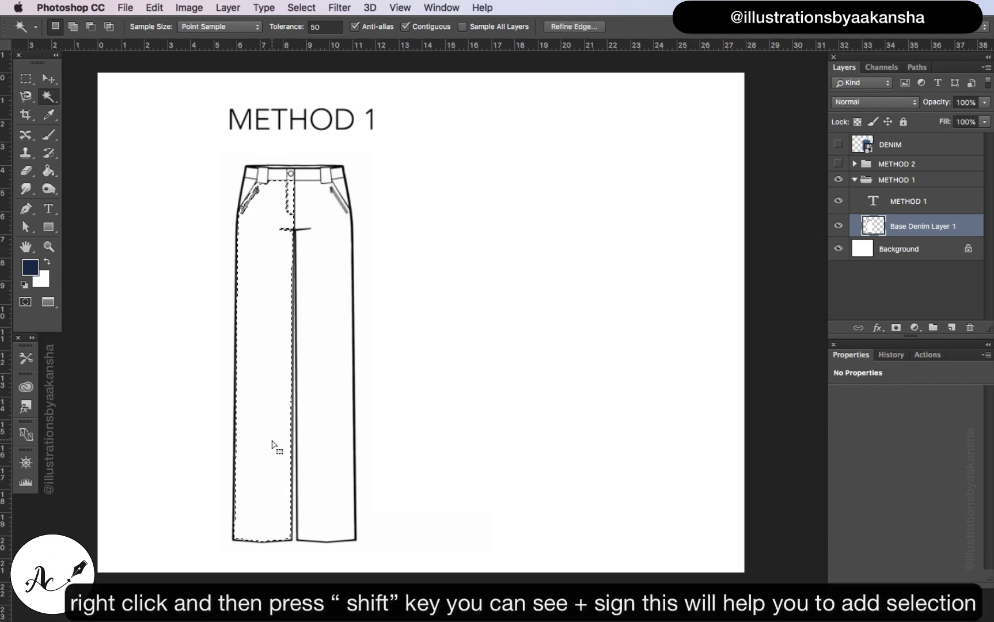
pyautogui.hscroll(1, 272, 441)
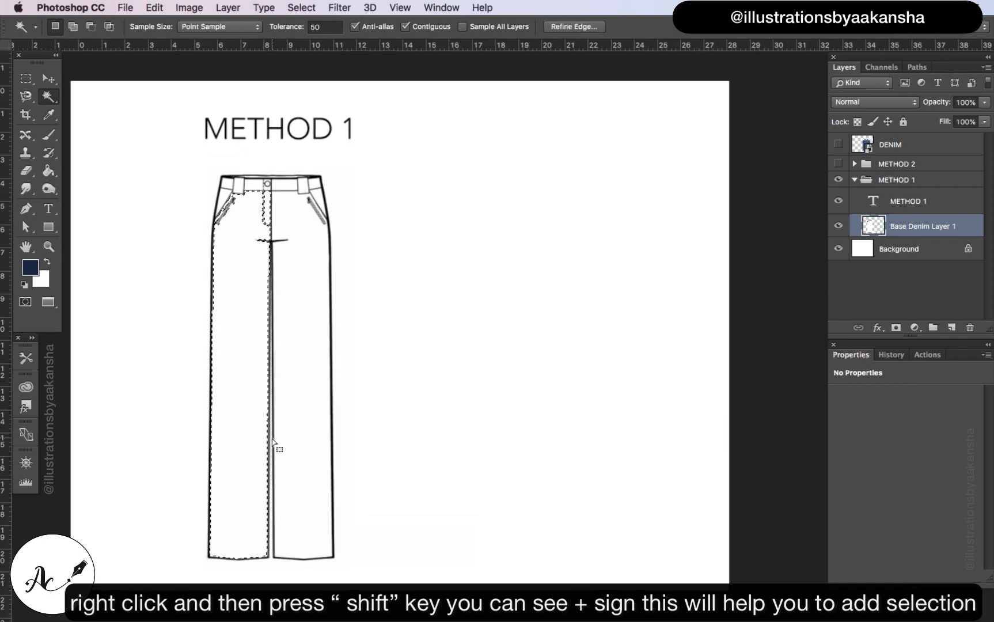
pyautogui.scroll(3, 277, 445)
pyautogui.hscroll(-4, 274, 441)
pyautogui.scroll(-5, 265, 447)
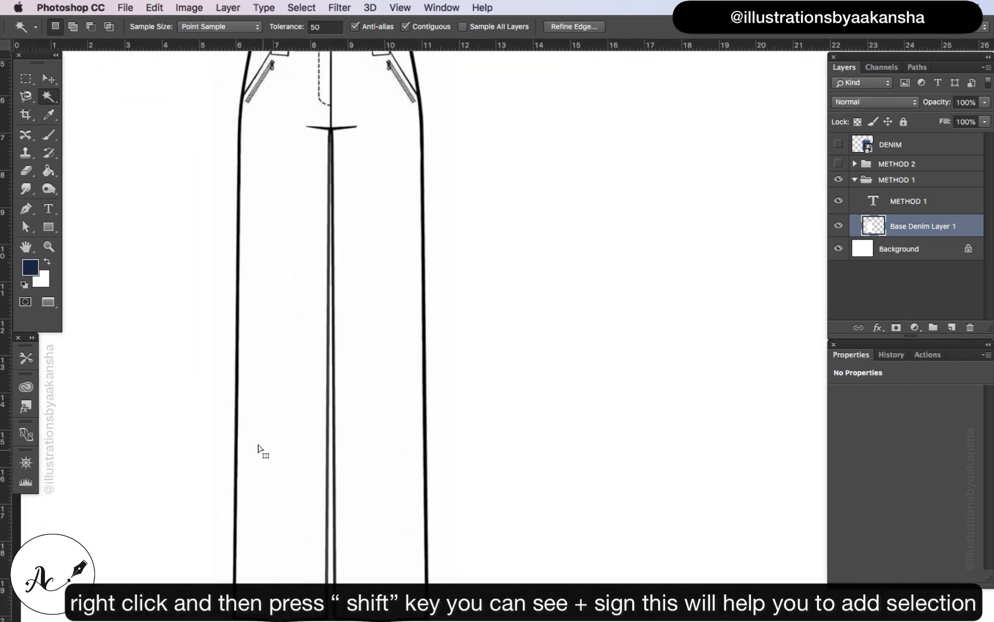
pyautogui.press('shift')
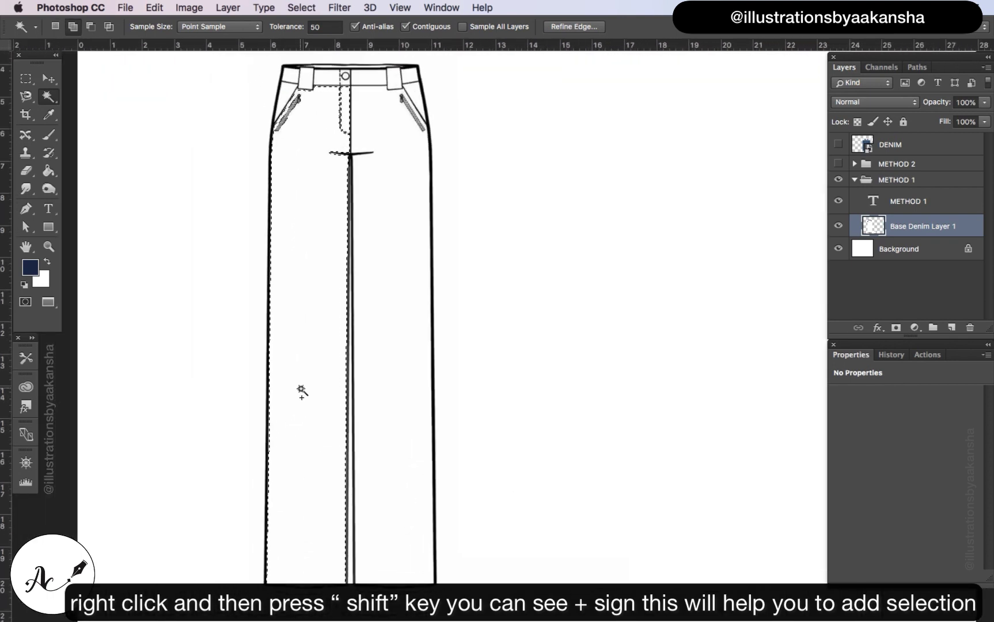
pyautogui.keyDown('shift'); pyautogui.click(371, 382); pyautogui.keyUp('shift')
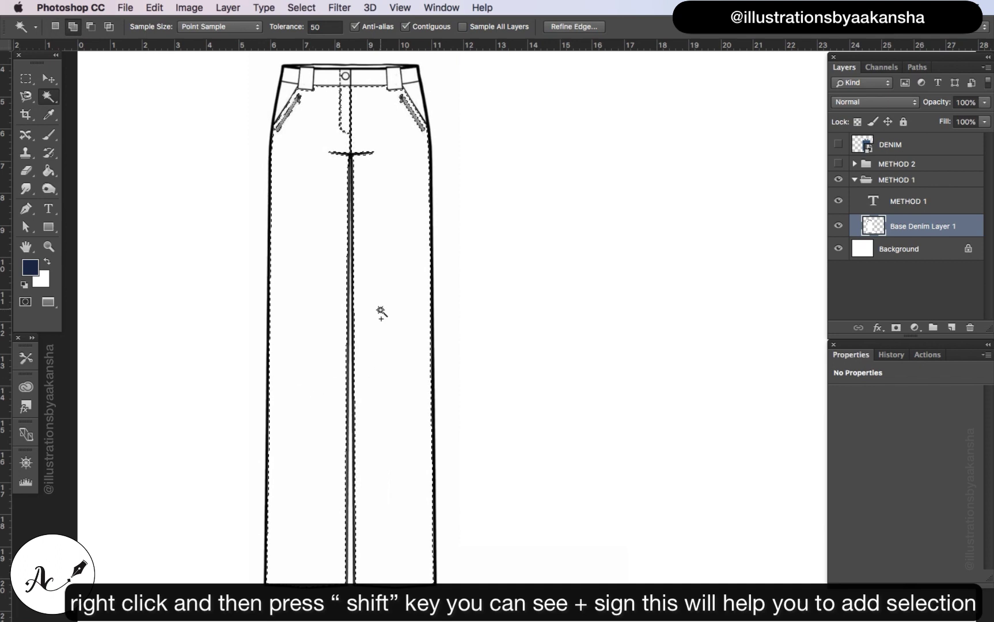
pyautogui.press('shift')
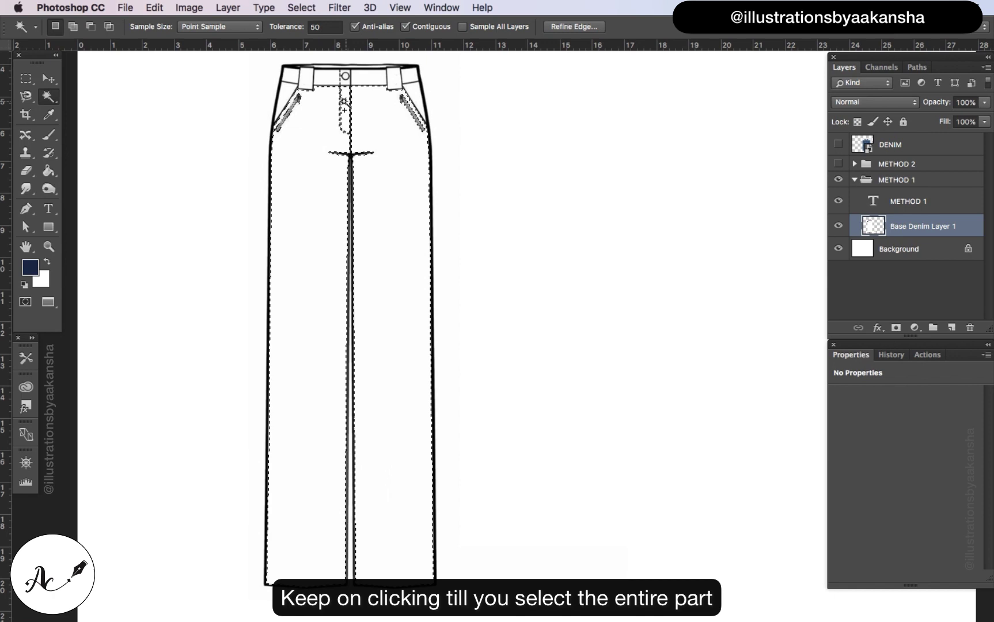
# Add the pocket corners, waistband sections and belt loops to the Magic Wand selection.
pyautogui.press('shift')
pyautogui.keyDown('shift'); pyautogui.click(287, 89); pyautogui.keyUp('shift')
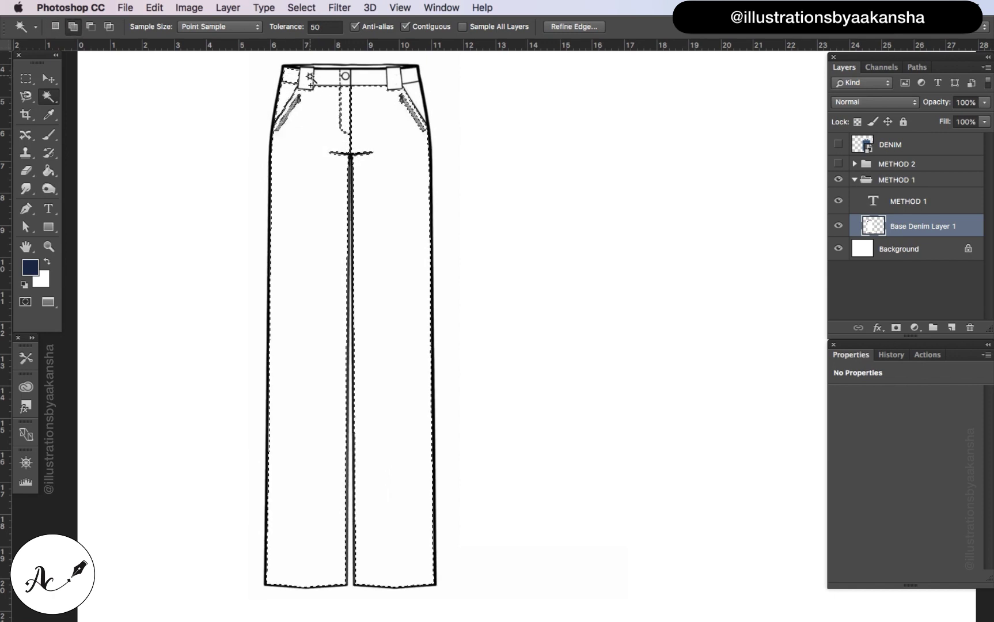
pyautogui.keyDown('shift'); pyautogui.click(346, 76); pyautogui.keyUp('shift')
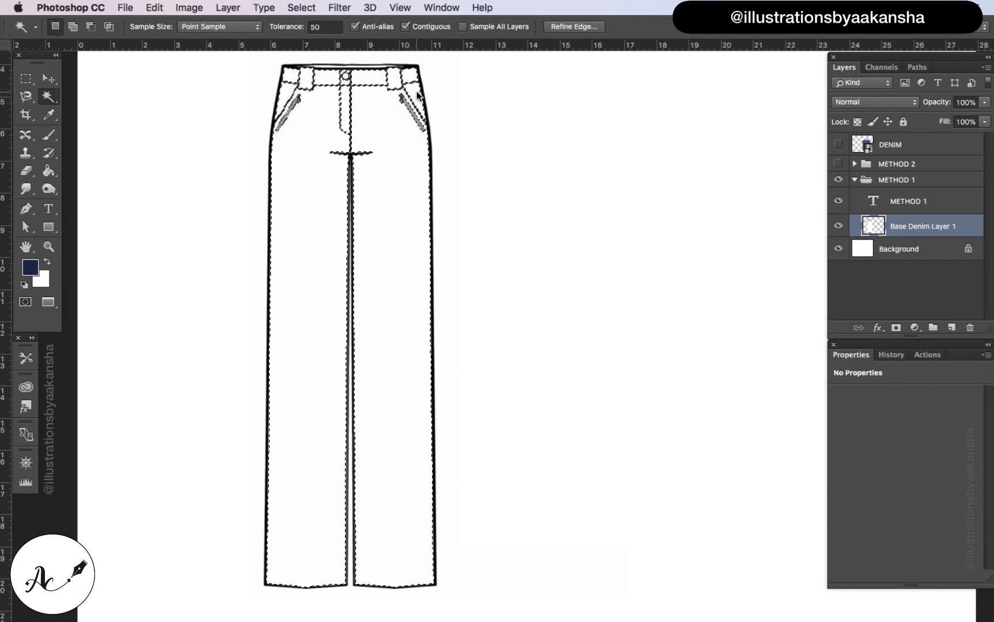
pyautogui.press('shift')
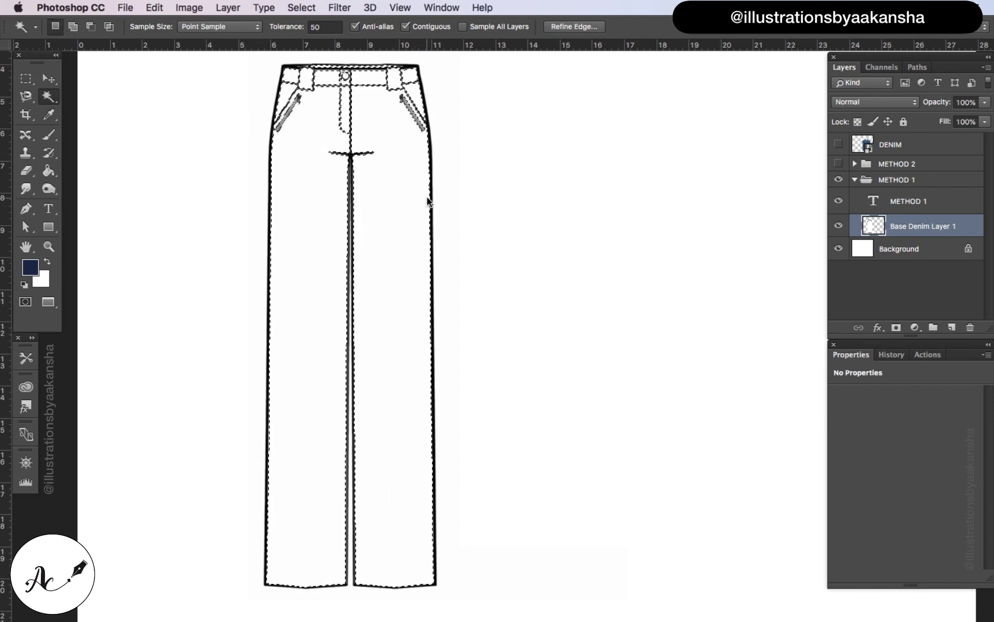
# Add a new layer above Base Denim Layer 1, fill the trouser selection with the foreground colour and deselect.
pyautogui.press('super+minus')
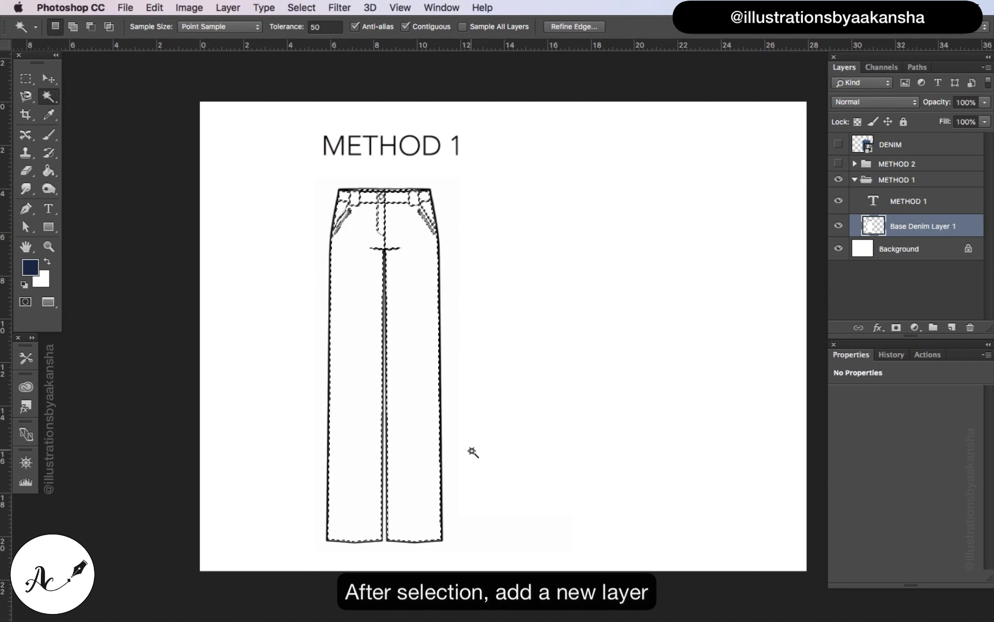
pyautogui.click(951, 328)
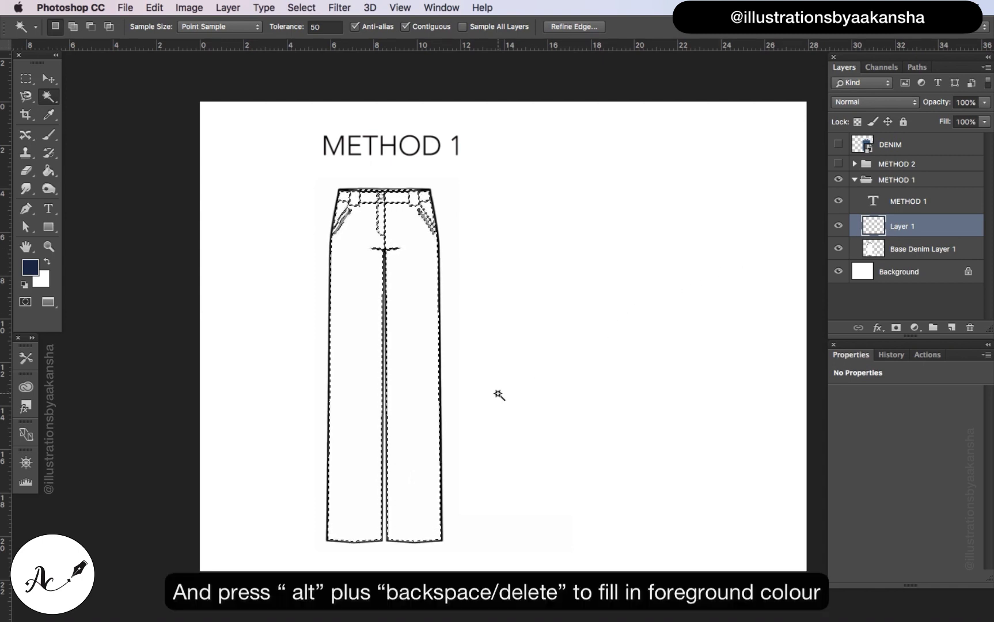
pyautogui.hotkey('alt', 'BackSpace')
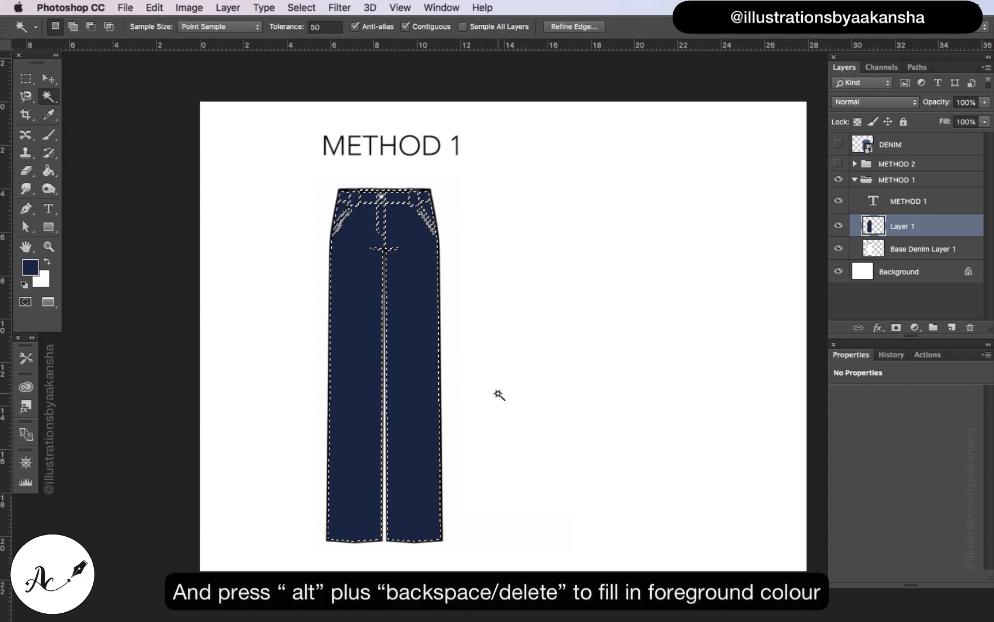
pyautogui.hscroll(3, 499, 394)
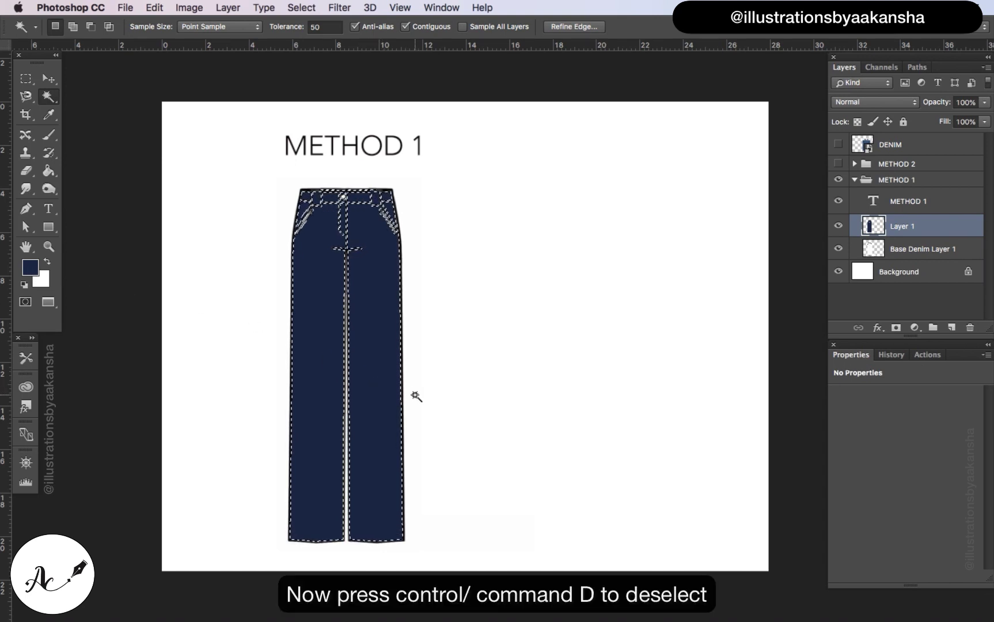
pyautogui.press('super+d')
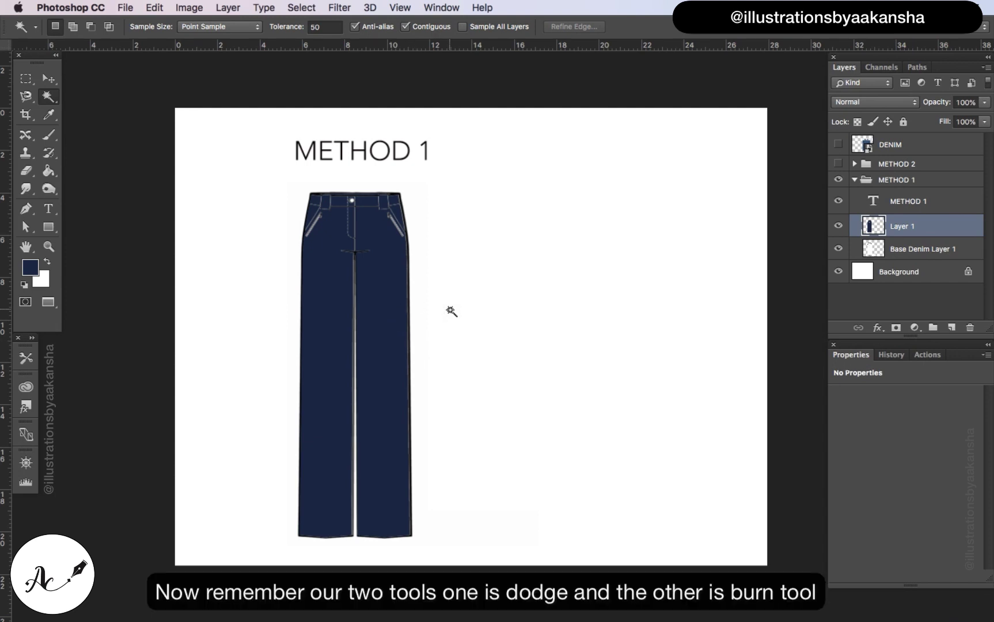
# Lighten a short vertical strip on the left trouser leg using the Dodge tool with a 30 px brush at 60% exposure.
pyautogui.click(49, 195)
pyautogui.rightClick(49, 191)
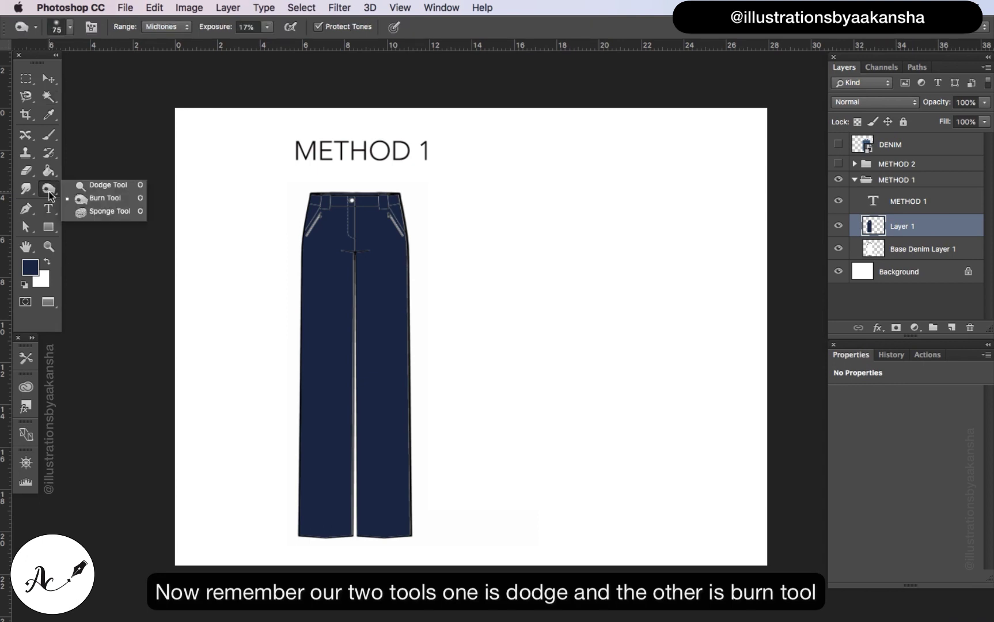
pyautogui.click(106, 187)
pyautogui.click(71, 27)
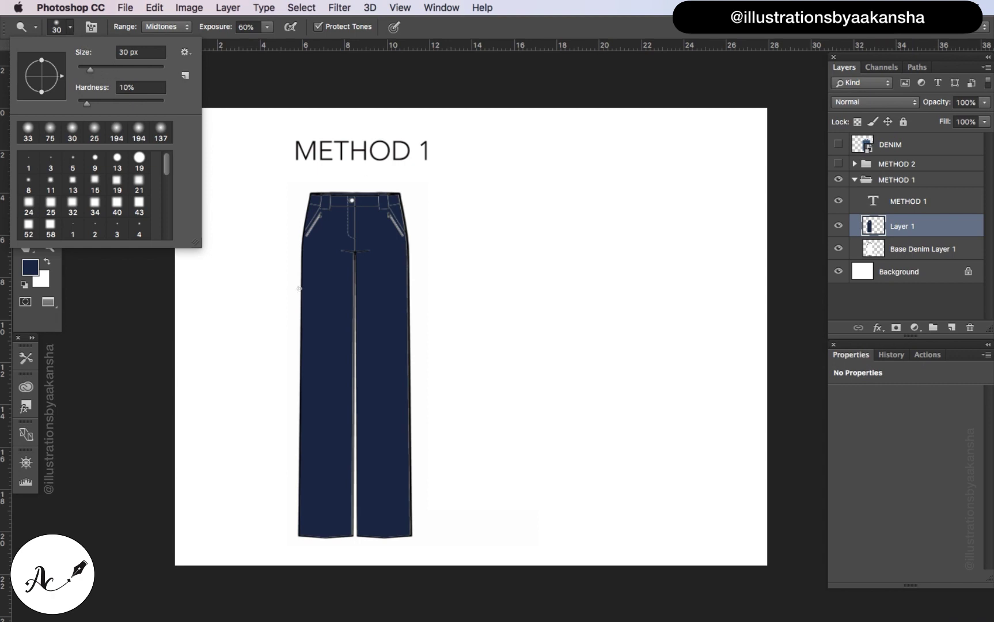
pyautogui.click(350, 291)
pyautogui.moveTo(330, 283); pyautogui.dragTo(330, 383)
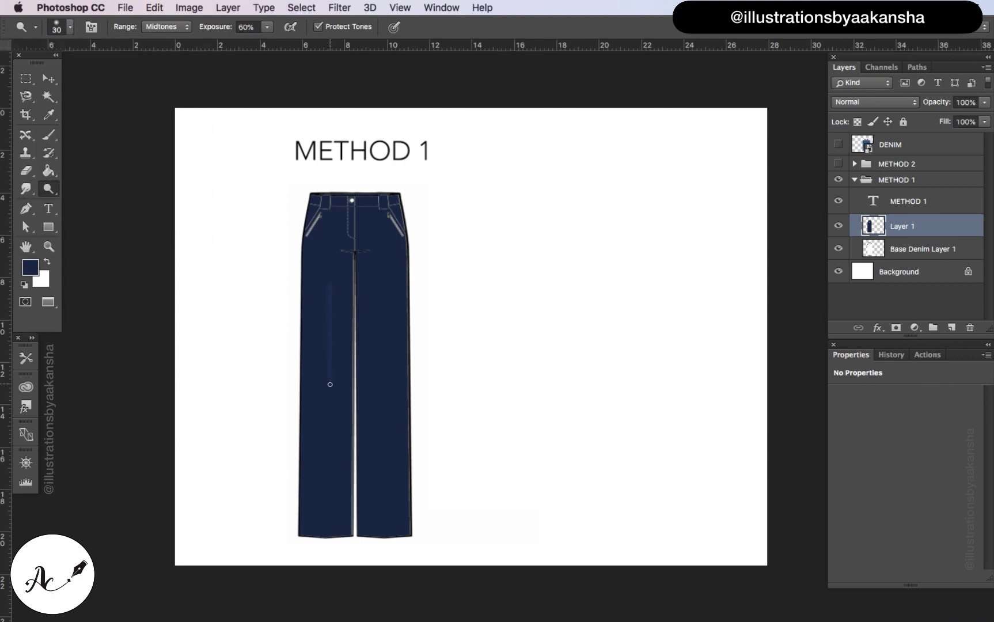
# Set the Dodge brush size to 220 px and its exposure to 30%.
pyautogui.click(70, 27)
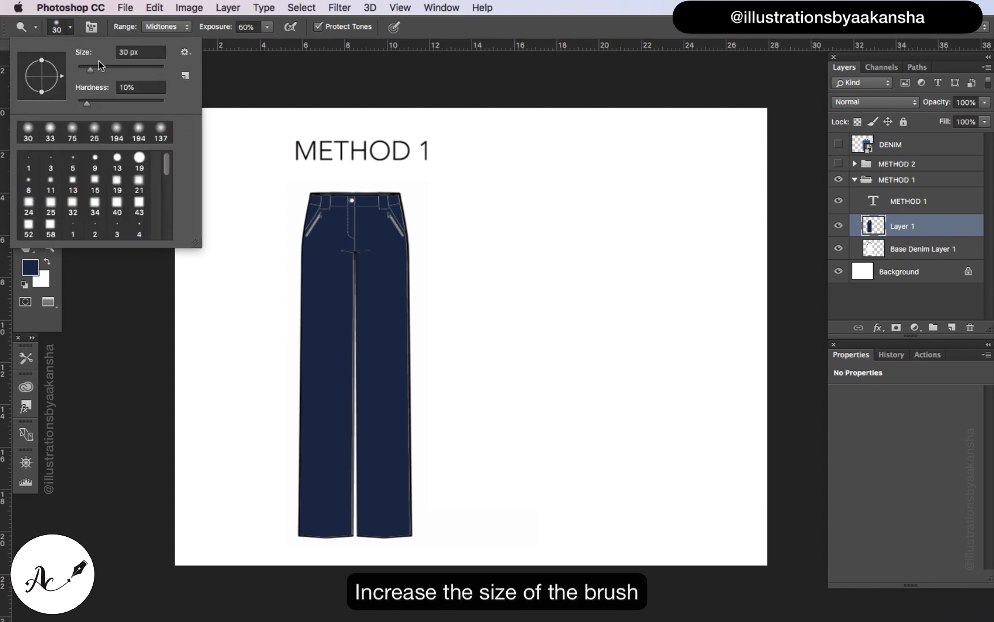
pyautogui.moveTo(92, 67); pyautogui.dragTo(138, 67)
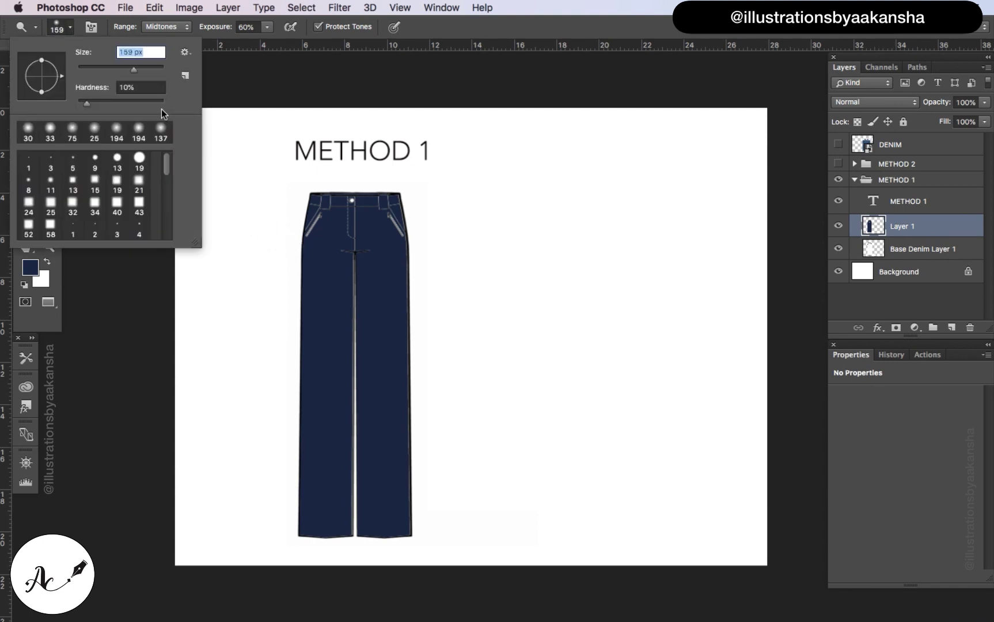
pyautogui.moveTo(137, 72); pyautogui.dragTo(143, 74)
pyautogui.click(268, 28)
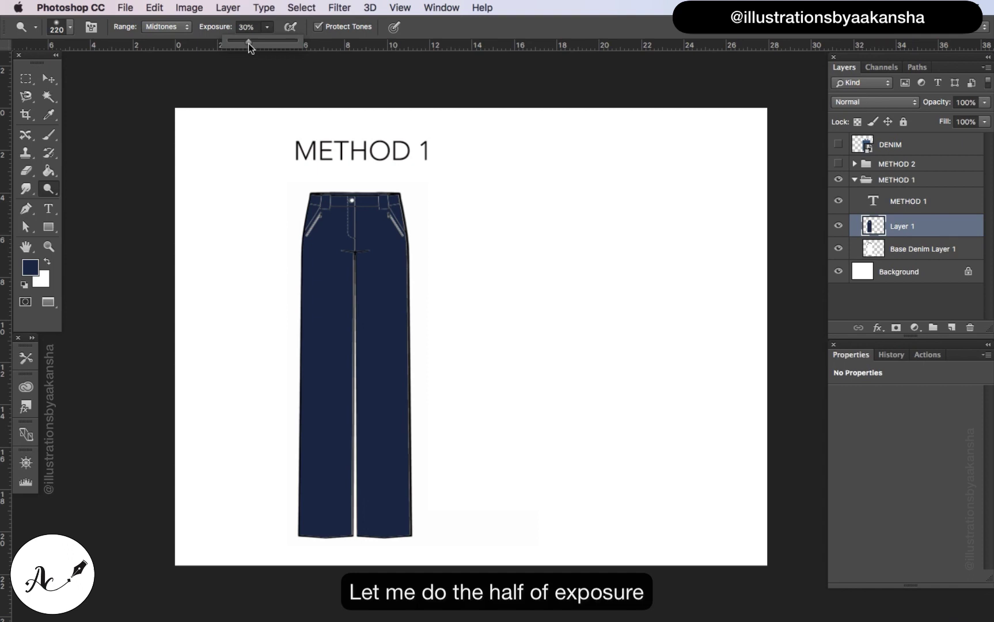
# Dodge repeated vertical strokes down the middle of both trouser legs to create a faded denim wash.
pyautogui.moveTo(330, 275); pyautogui.dragTo(326, 463)
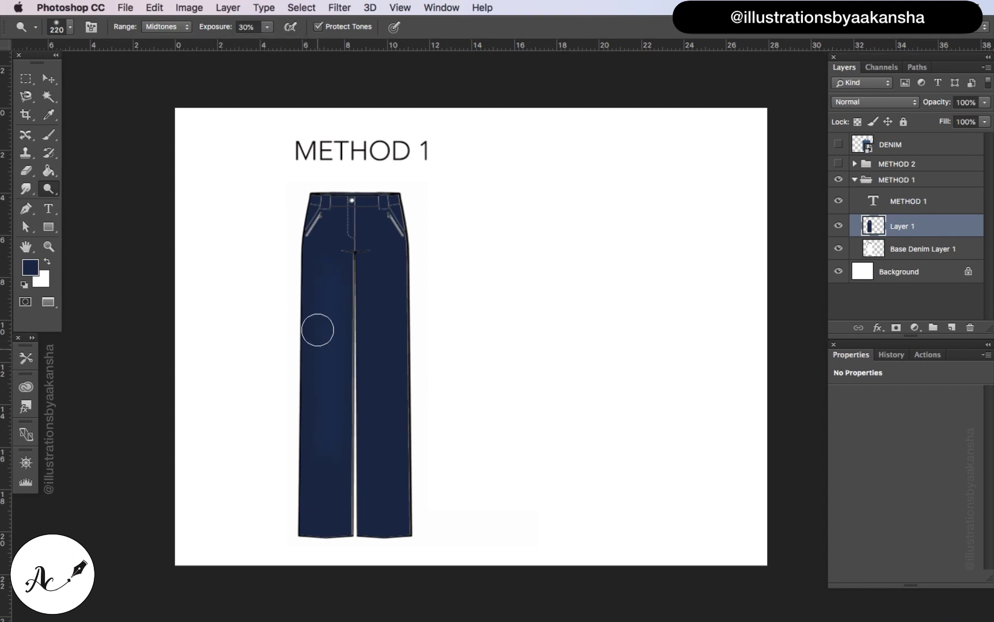
pyautogui.moveTo(317, 330)
pyautogui.mouseDown()
pyautogui.moveTo(324, 285)
pyautogui.moveTo(320, 490)
pyautogui.moveTo(329, 285)
pyautogui.moveTo(324, 492)
pyautogui.mouseUp()
pyautogui.moveTo(373, 314)
pyautogui.mouseDown()
pyautogui.moveTo(380, 289)
pyautogui.moveTo(380, 401)
pyautogui.moveTo(382, 393)
pyautogui.mouseUp()
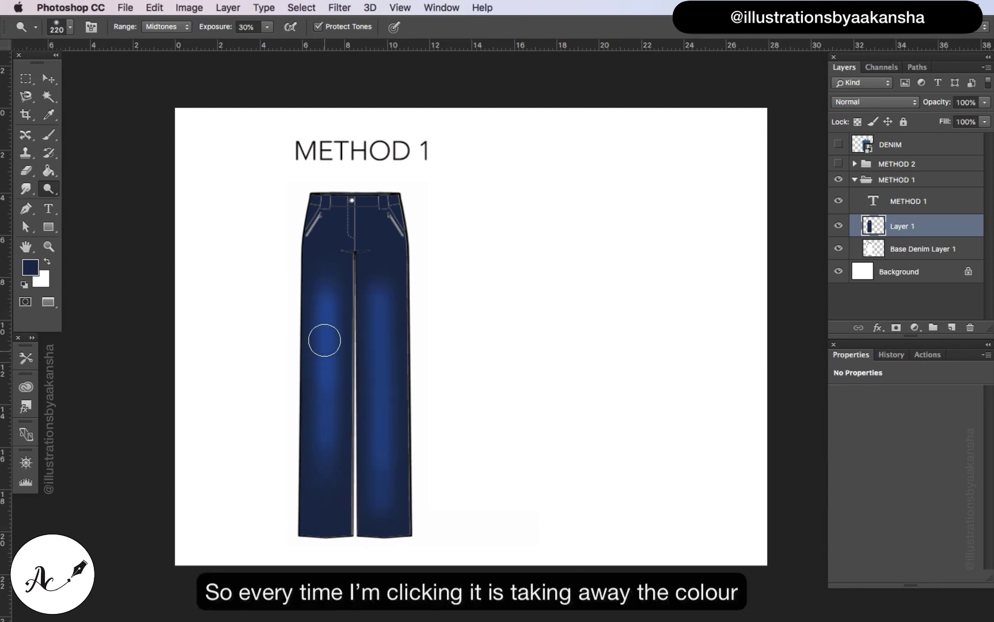
pyautogui.moveTo(324, 340)
pyautogui.mouseDown()
pyautogui.moveTo(325, 566)
pyautogui.moveTo(330, 282)
pyautogui.moveTo(340, 492)
pyautogui.mouseUp()
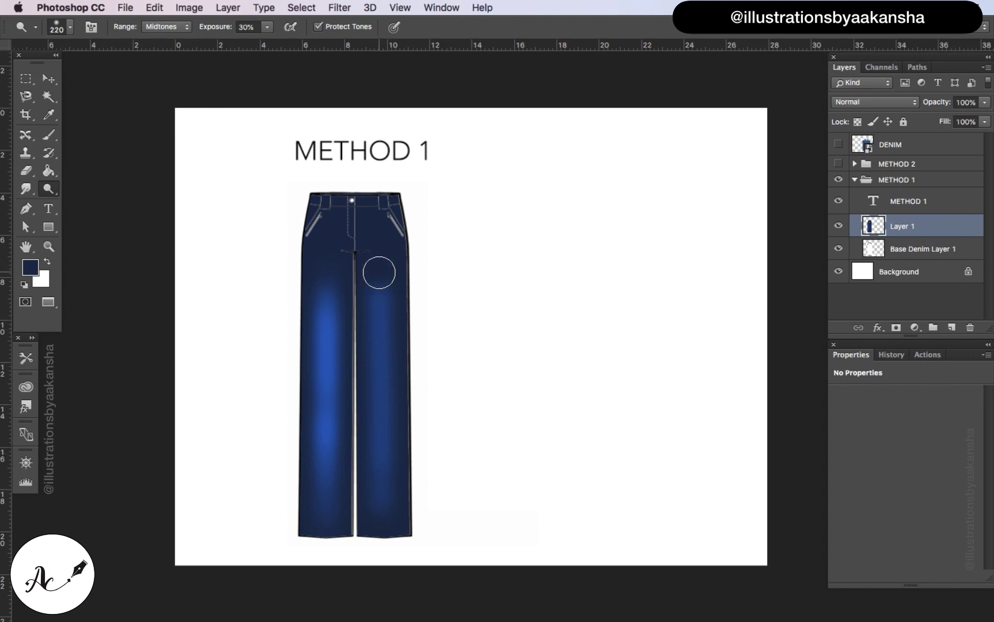
pyautogui.moveTo(379, 272)
pyautogui.mouseDown()
pyautogui.moveTo(380, 451)
pyautogui.moveTo(372, 335)
pyautogui.mouseUp()
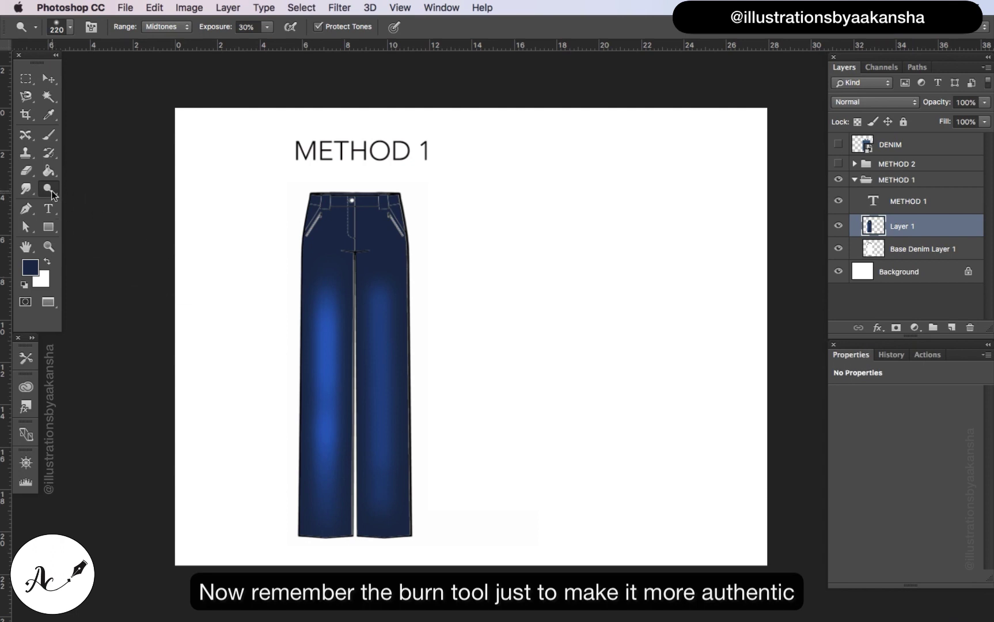
# Darken the outer side seams of both trouser legs using the Burn tool with a 380 px brush at 17% exposure.
pyautogui.moveTo(52, 191); pyautogui.dragTo(81, 198)
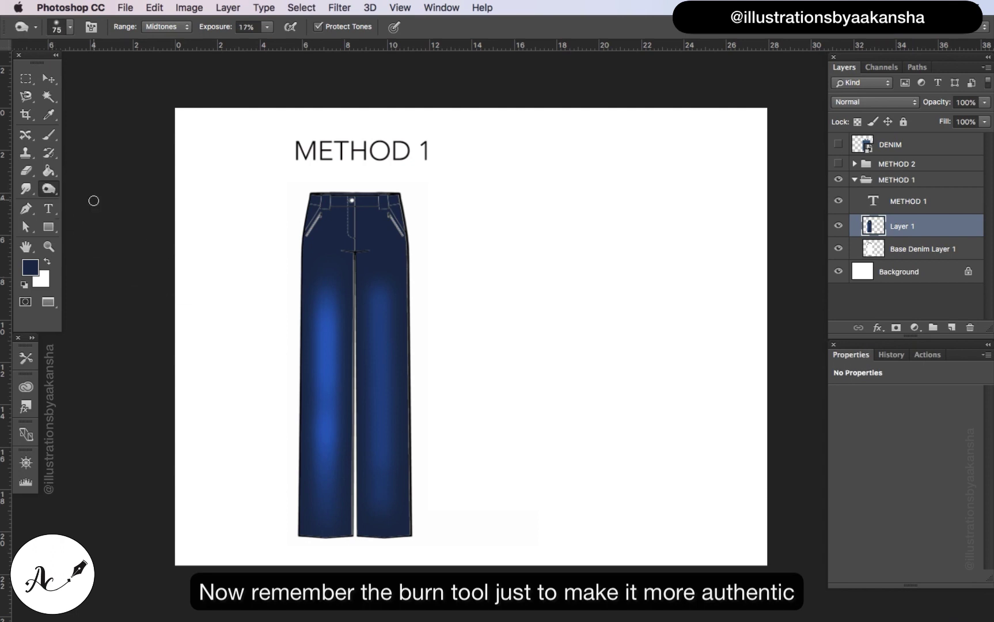
pyautogui.click(70, 26)
pyautogui.moveTo(131, 69); pyautogui.dragTo(153, 70)
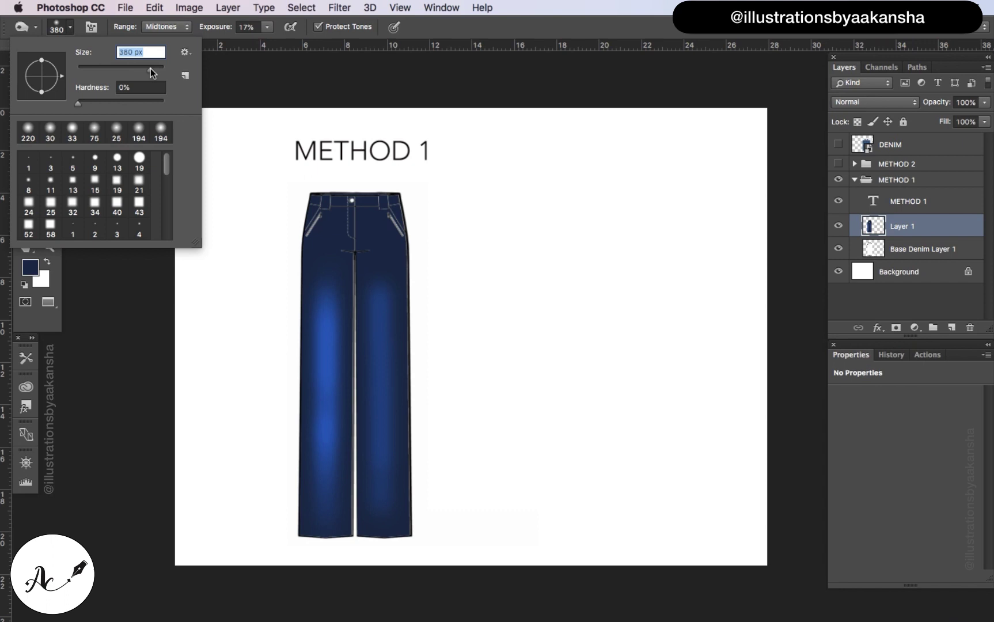
pyautogui.moveTo(290, 243)
pyautogui.mouseDown()
pyautogui.moveTo(286, 440)
pyautogui.moveTo(294, 294)
pyautogui.moveTo(300, 527)
pyautogui.moveTo(299, 289)
pyautogui.moveTo(299, 584)
pyautogui.mouseUp()
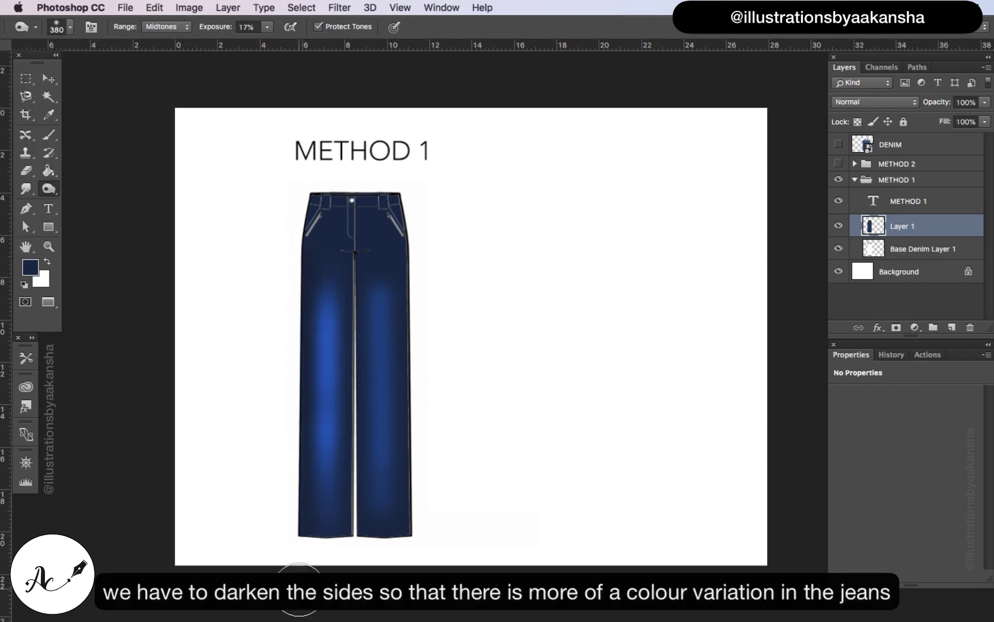
pyautogui.moveTo(415, 312)
pyautogui.mouseDown()
pyautogui.moveTo(414, 418)
pyautogui.moveTo(411, 289)
pyautogui.moveTo(414, 574)
pyautogui.moveTo(396, 205)
pyautogui.moveTo(408, 368)
pyautogui.mouseUp()
# Darken the inner leg seams and crotch area of the trousers using the Burn tool with a 134 px brush.
pyautogui.click(72, 27)
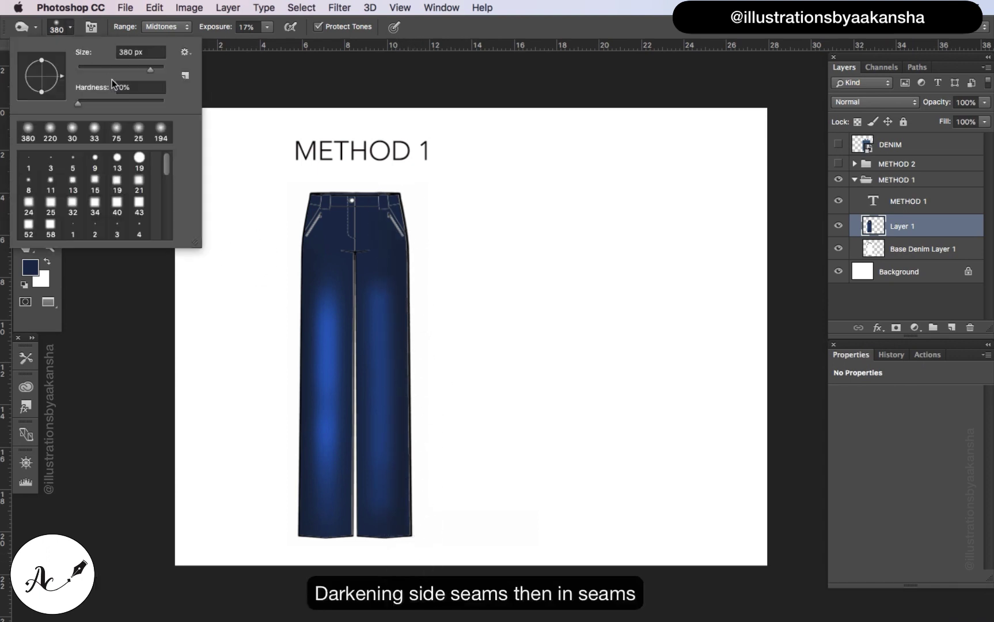
pyautogui.click(127, 65)
pyautogui.moveTo(346, 255)
pyautogui.mouseDown()
pyautogui.moveTo(345, 555)
pyautogui.moveTo(347, 406)
pyautogui.moveTo(356, 444)
pyautogui.moveTo(336, 563)
pyautogui.moveTo(361, 498)
pyautogui.moveTo(348, 440)
pyautogui.moveTo(361, 562)
pyautogui.moveTo(366, 495)
pyautogui.moveTo(341, 557)
pyautogui.moveTo(353, 171)
pyautogui.moveTo(347, 327)
pyautogui.moveTo(333, 222)
pyautogui.moveTo(329, 370)
pyautogui.moveTo(329, 247)
pyautogui.moveTo(312, 406)
pyautogui.moveTo(327, 223)
pyautogui.moveTo(329, 414)
pyautogui.moveTo(372, 221)
pyautogui.moveTo(378, 408)
pyautogui.moveTo(375, 233)
pyautogui.moveTo(382, 384)
pyautogui.moveTo(388, 229)
pyautogui.moveTo(375, 254)
pyautogui.moveTo(395, 331)
pyautogui.moveTo(364, 211)
pyautogui.moveTo(389, 389)
pyautogui.moveTo(373, 202)
pyautogui.moveTo(382, 524)
pyautogui.moveTo(377, 364)
pyautogui.moveTo(393, 551)
pyautogui.moveTo(378, 386)
pyautogui.moveTo(373, 559)
pyautogui.moveTo(335, 530)
pyautogui.moveTo(324, 448)
pyautogui.moveTo(313, 538)
pyautogui.moveTo(311, 375)
pyautogui.moveTo(333, 542)
pyautogui.moveTo(343, 310)
pyautogui.moveTo(369, 525)
pyautogui.moveTo(363, 271)
pyautogui.moveTo(380, 547)
pyautogui.moveTo(390, 200)
pyautogui.moveTo(429, 260)
pyautogui.moveTo(338, 194)
pyautogui.moveTo(360, 339)
pyautogui.moveTo(350, 538)
pyautogui.moveTo(343, 360)
pyautogui.moveTo(322, 548)
pyautogui.moveTo(322, 383)
pyautogui.moveTo(388, 530)
pyautogui.moveTo(386, 385)
pyautogui.mouseUp()
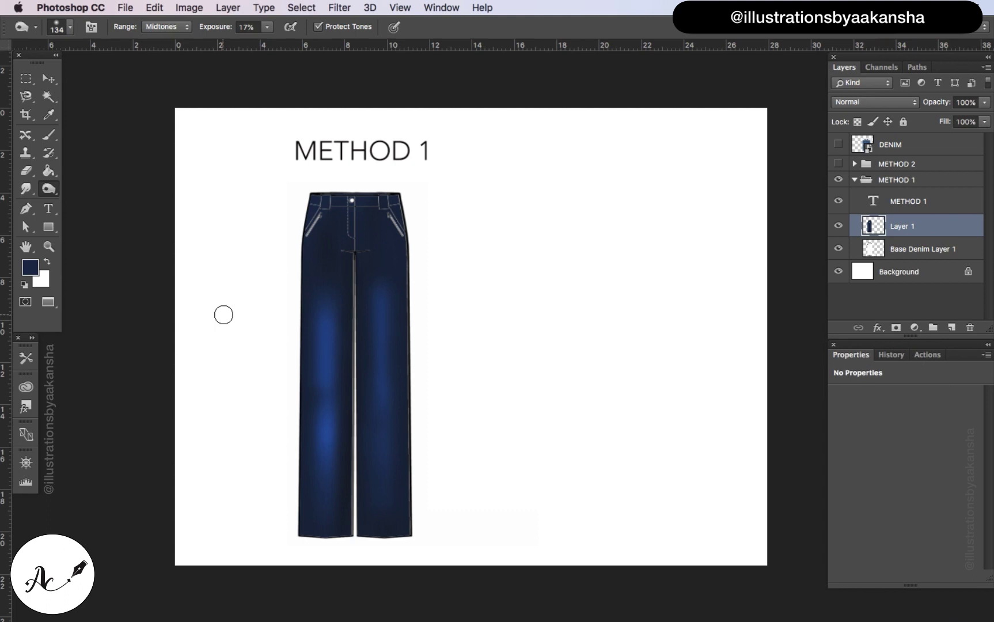
# Highlight the waist loops and pockets using the Dodge tool with a 35 px brush at 30% exposure.
pyautogui.click(49, 188)
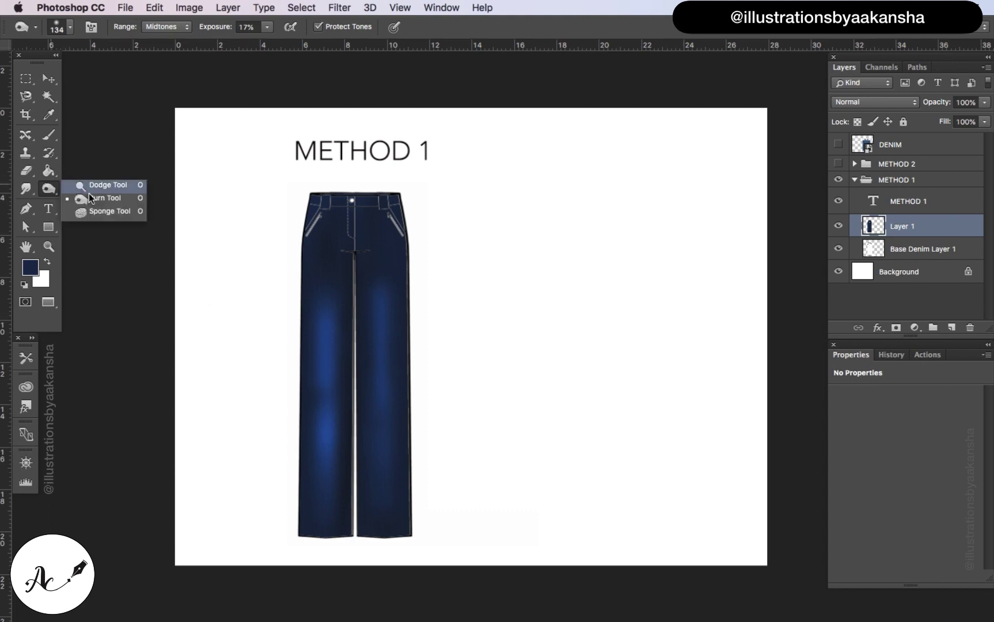
pyautogui.click(98, 188)
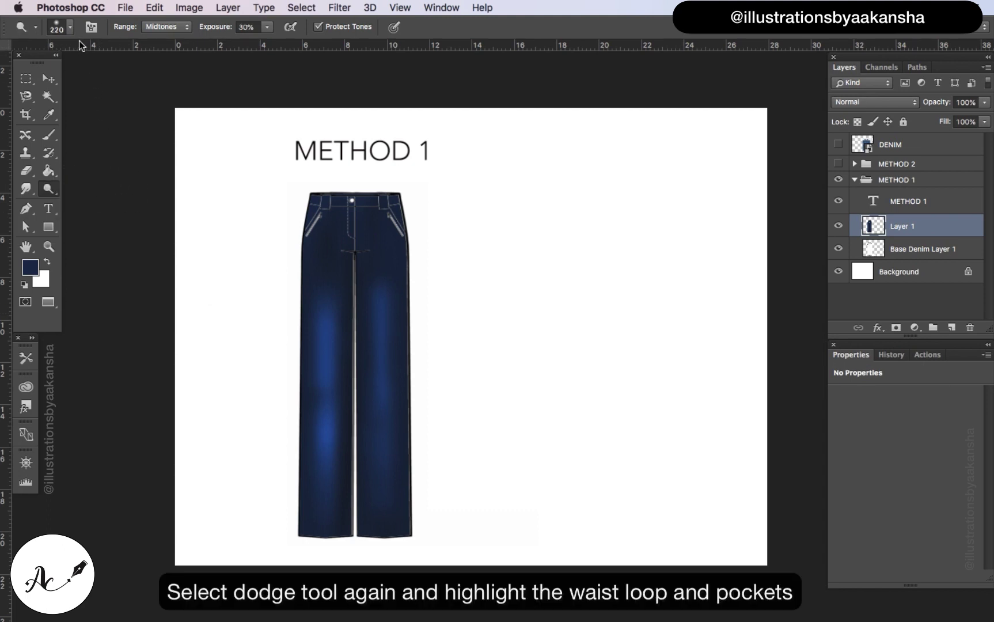
pyautogui.click(70, 27)
pyautogui.moveTo(155, 69); pyautogui.dragTo(93, 68)
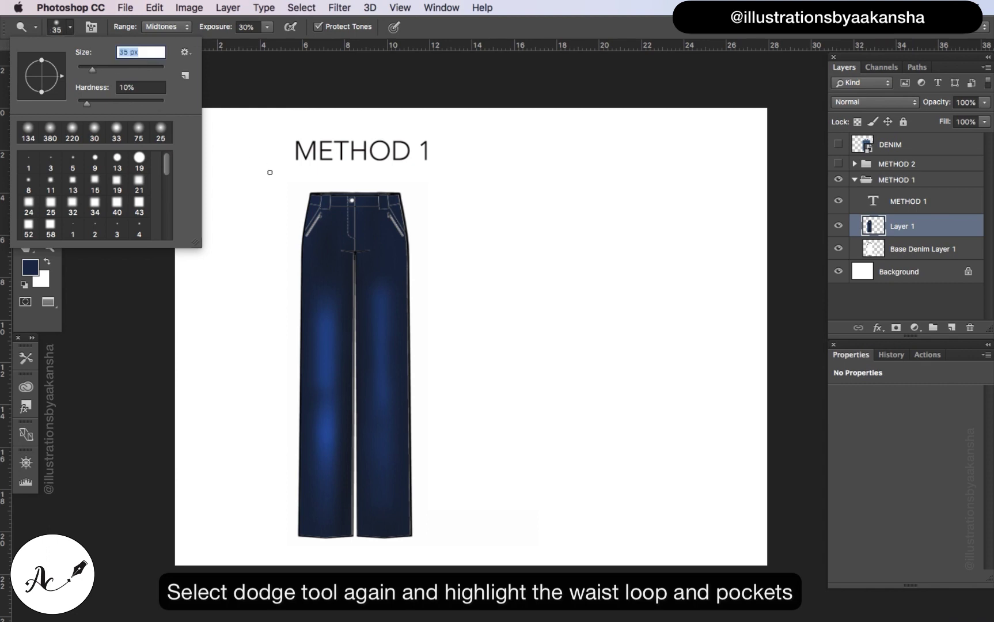
pyautogui.click(325, 199)
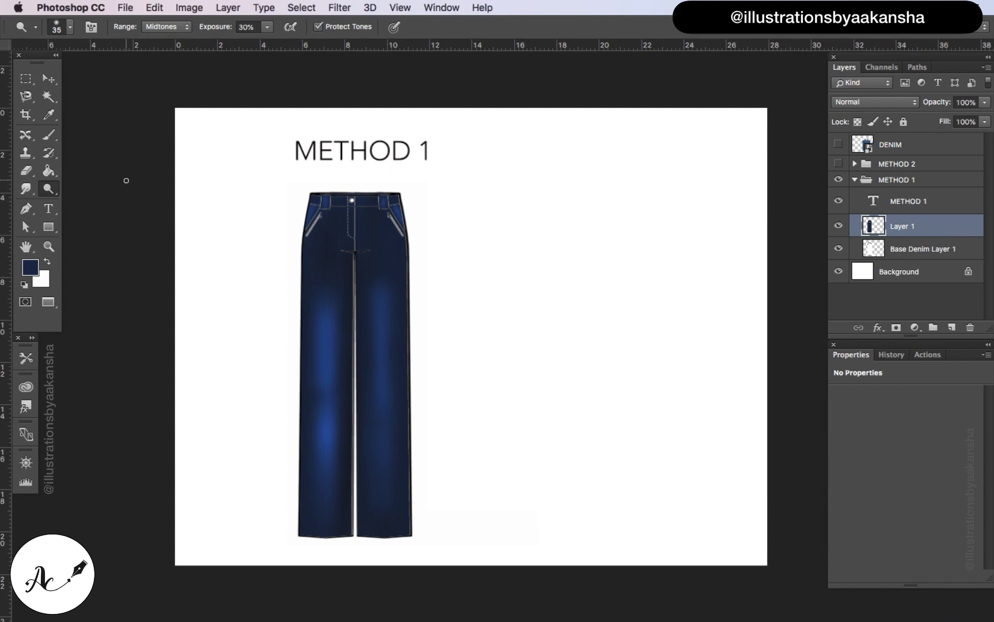
# Add shadows around the waist loops and pocket area using the Burn tool with a 23 px brush at 17% exposure.
pyautogui.moveTo(51, 188); pyautogui.dragTo(89, 193)
pyautogui.click(74, 27)
pyautogui.moveTo(84, 67); pyautogui.dragTo(88, 69)
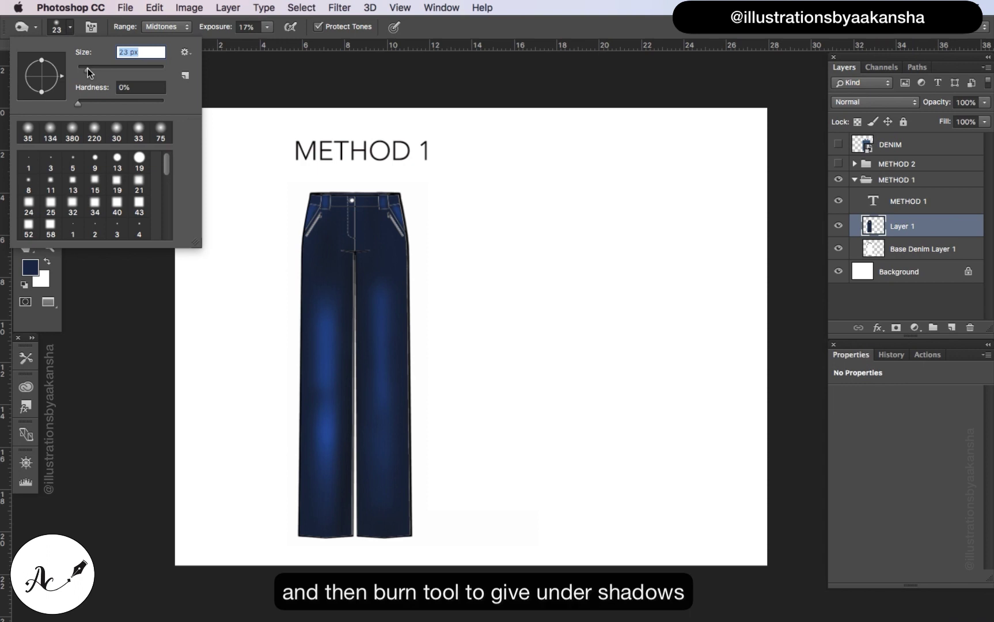
pyautogui.press('super+plus')
pyautogui.press('super+plus')
pyautogui.scroll(3, 497, 336)
pyautogui.hscroll(-3, 497, 337)
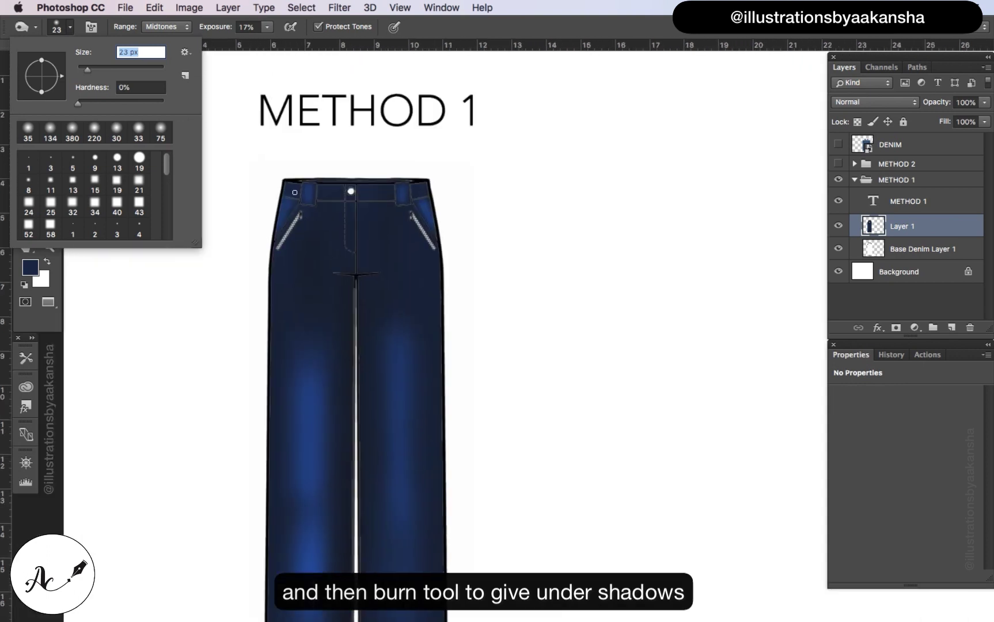
pyautogui.moveTo(295, 187); pyautogui.dragTo(296, 203)
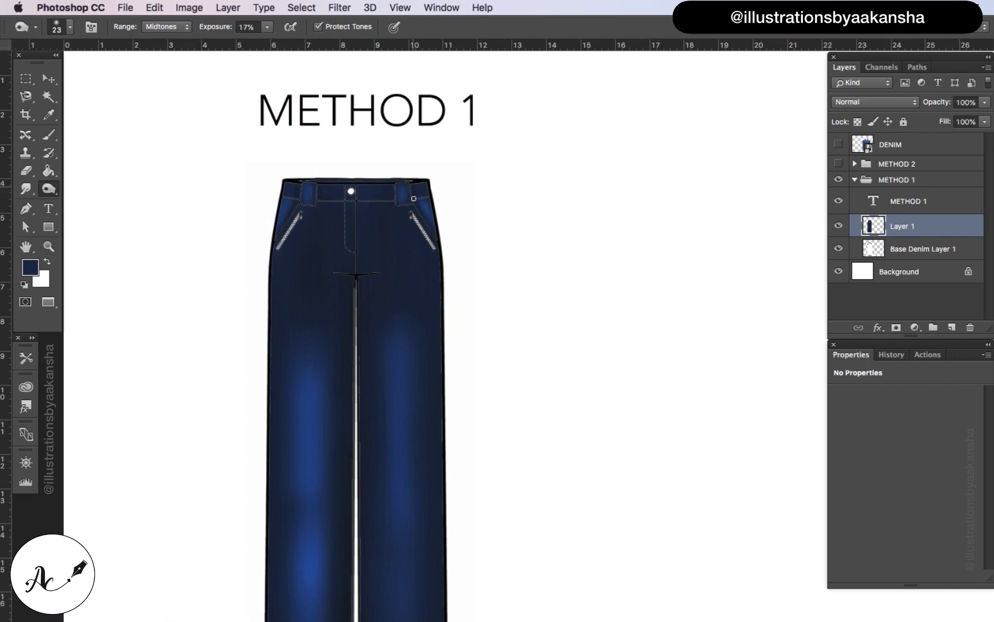
# Duplicate the shaded denim layer, Layer 1, and hide the original.
pyautogui.scroll(-3, 412, 199)
pyautogui.scroll(-1, 477, 374)
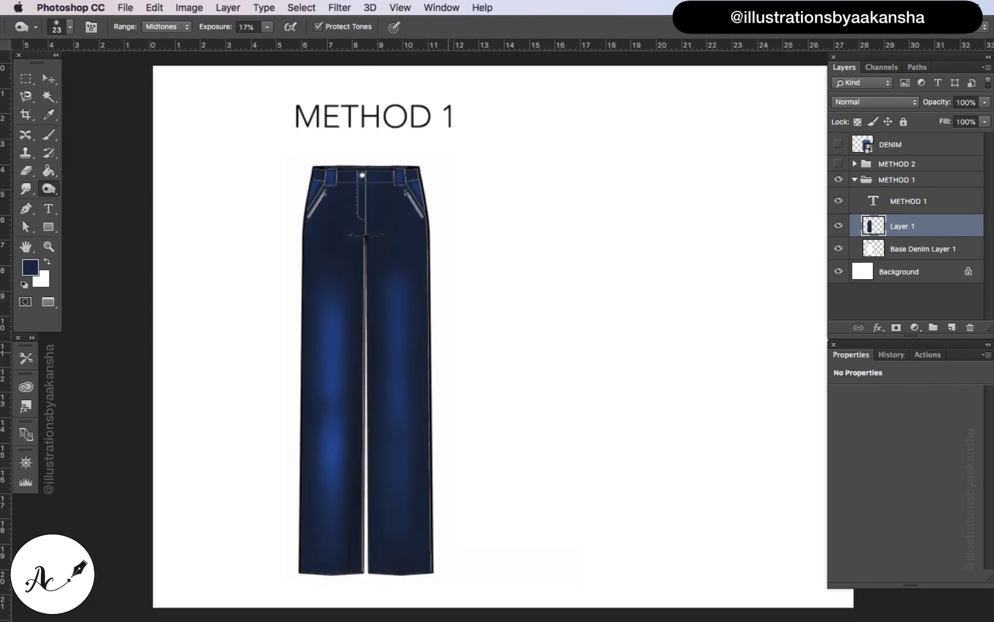
pyautogui.scroll(-2, 476, 375)
pyautogui.scroll(1, 495, 389)
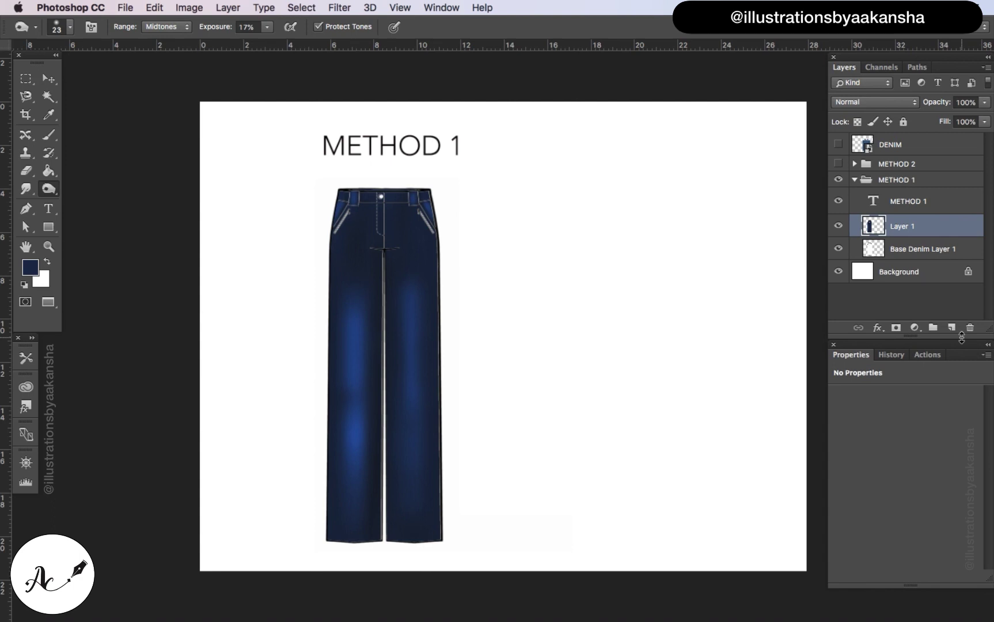
pyautogui.press('super+j')
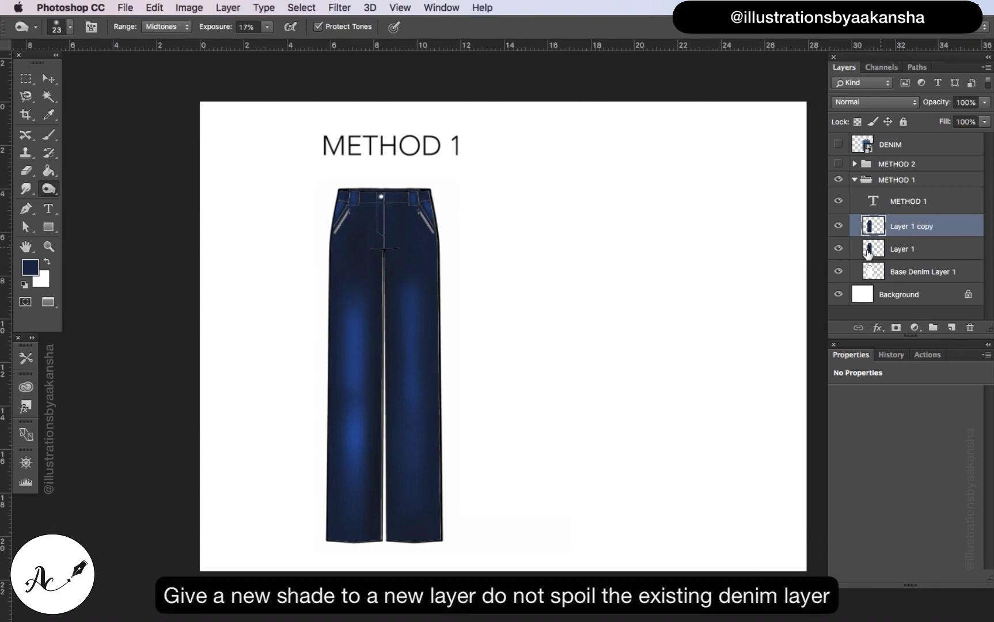
pyautogui.click(838, 252)
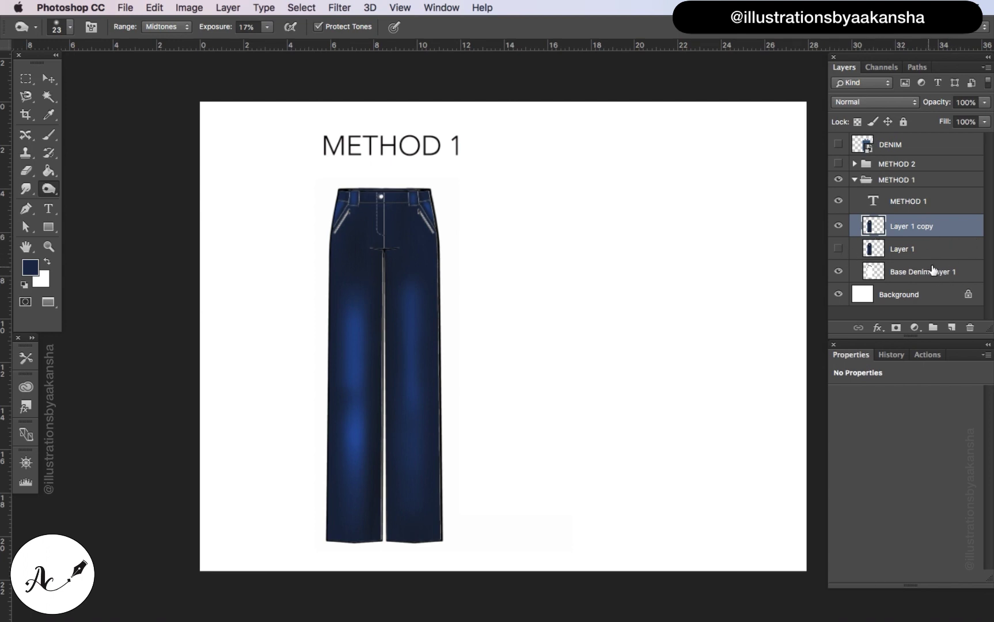
# Add a Hue/Saturation adjustment layer above Layer 1 copy with hue -1 and saturation -32.
pyautogui.click(914, 327)
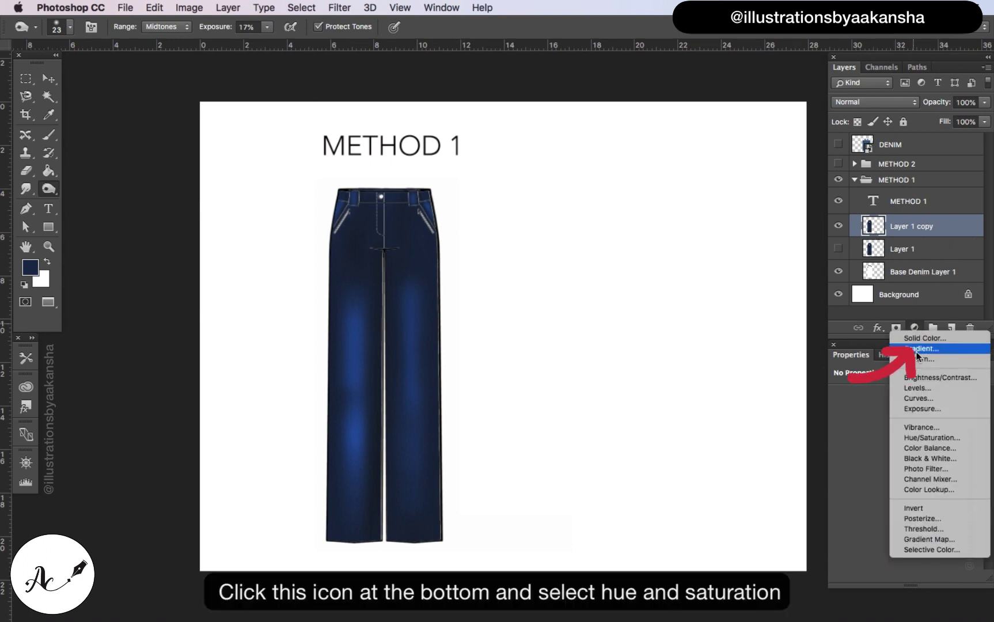
pyautogui.click(922, 436)
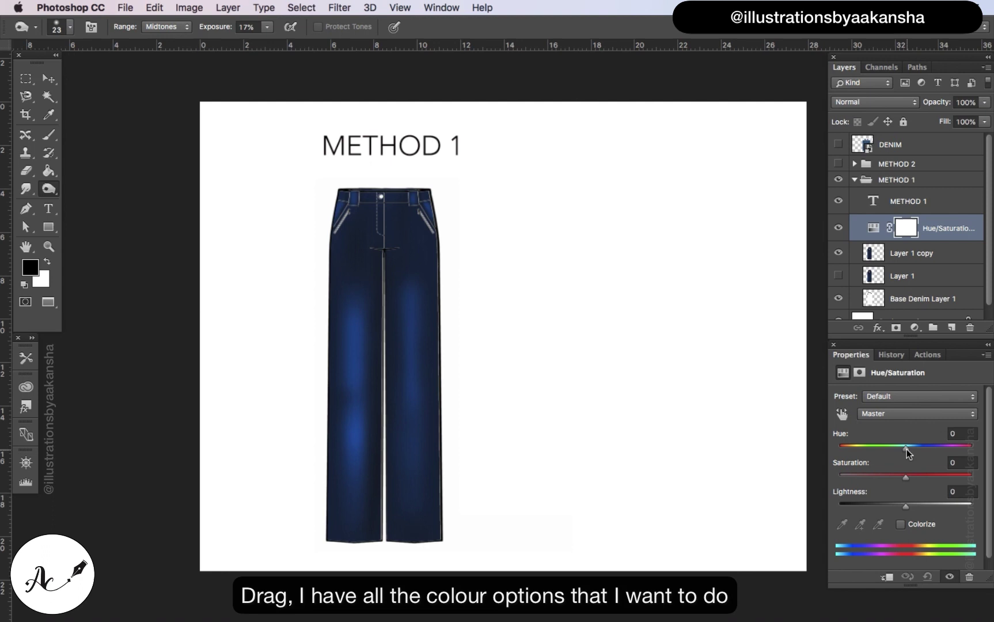
pyautogui.moveTo(906, 452); pyautogui.dragTo(883, 481)
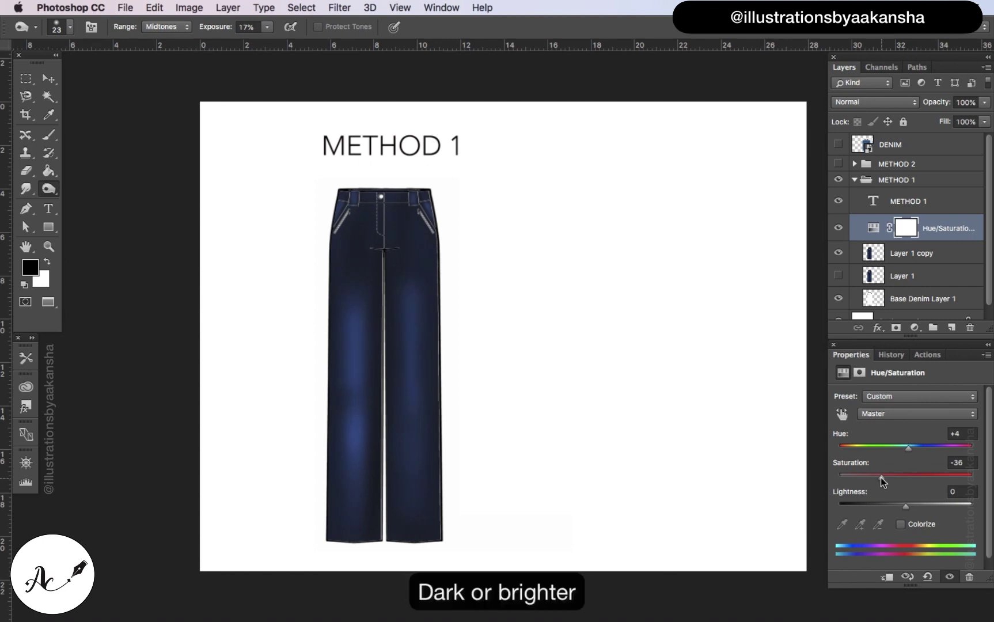
pyautogui.moveTo(883, 482)
pyautogui.mouseDown()
pyautogui.moveTo(943, 475)
pyautogui.moveTo(875, 477)
pyautogui.moveTo(896, 483)
pyautogui.moveTo(928, 476)
pyautogui.moveTo(876, 476)
pyautogui.moveTo(901, 476)
pyautogui.moveTo(861, 450)
pyautogui.moveTo(947, 446)
pyautogui.moveTo(897, 447)
pyautogui.moveTo(929, 476)
pyautogui.moveTo(880, 478)
pyautogui.mouseUp()
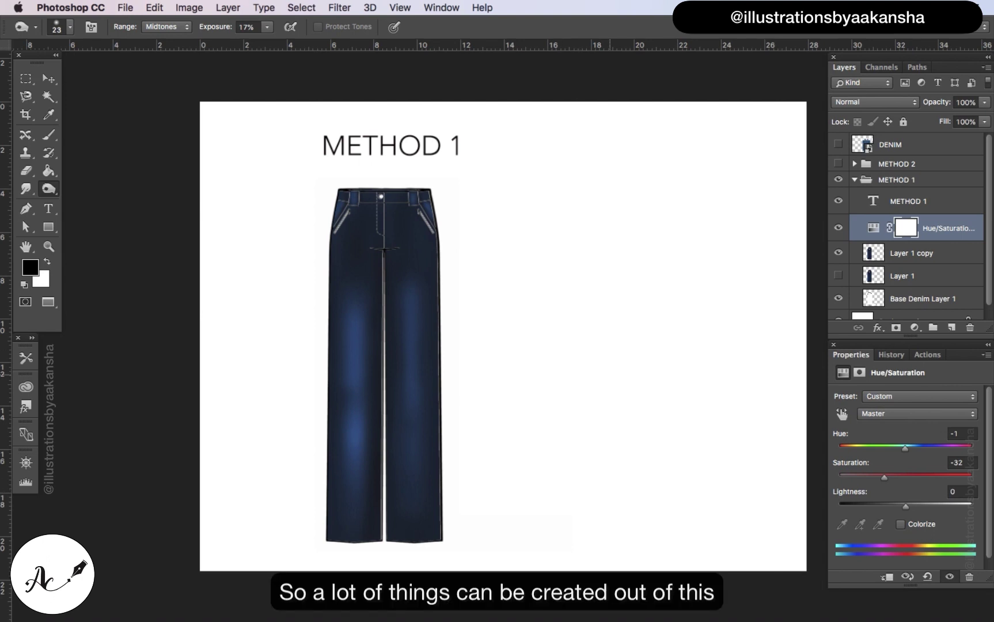
# Clip the Hue/Saturation adjustment layer to Layer 1 copy.
pyautogui.scroll(-3, 610, 374)
pyautogui.scroll(1, 550, 365)
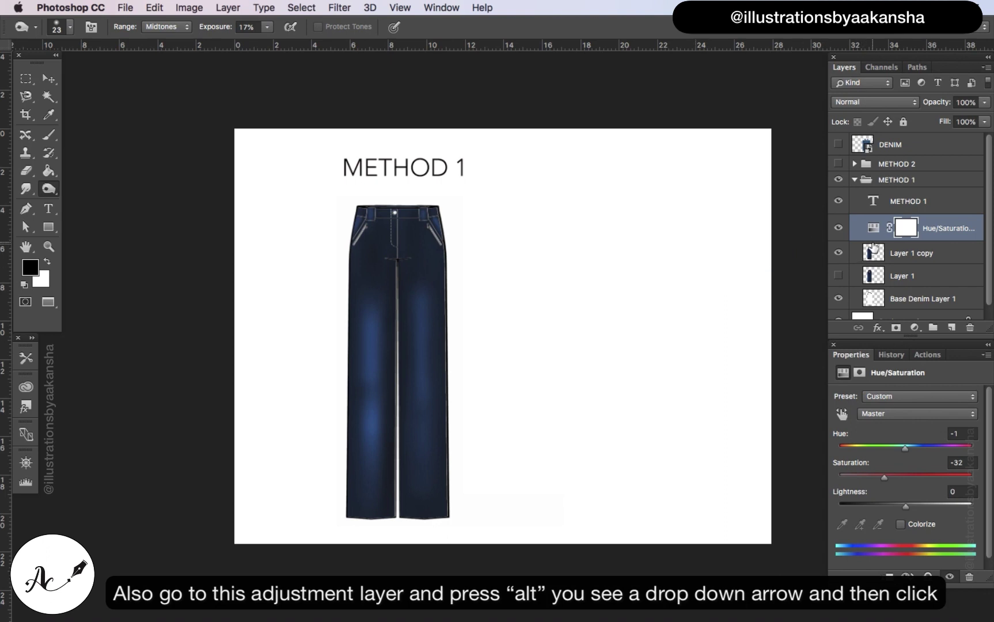
pyautogui.keyDown('alt'); pyautogui.click(869, 241); pyautogui.keyUp('alt')
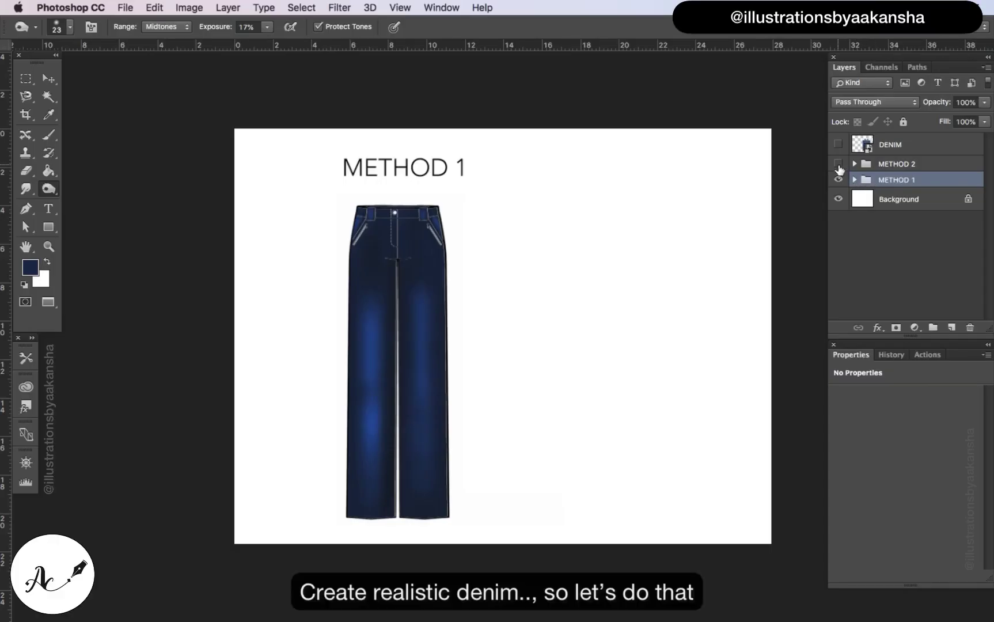
# Show and expand the METHOD 2 group, and make Base Denim Layer 2 active.
pyautogui.click(838, 164)
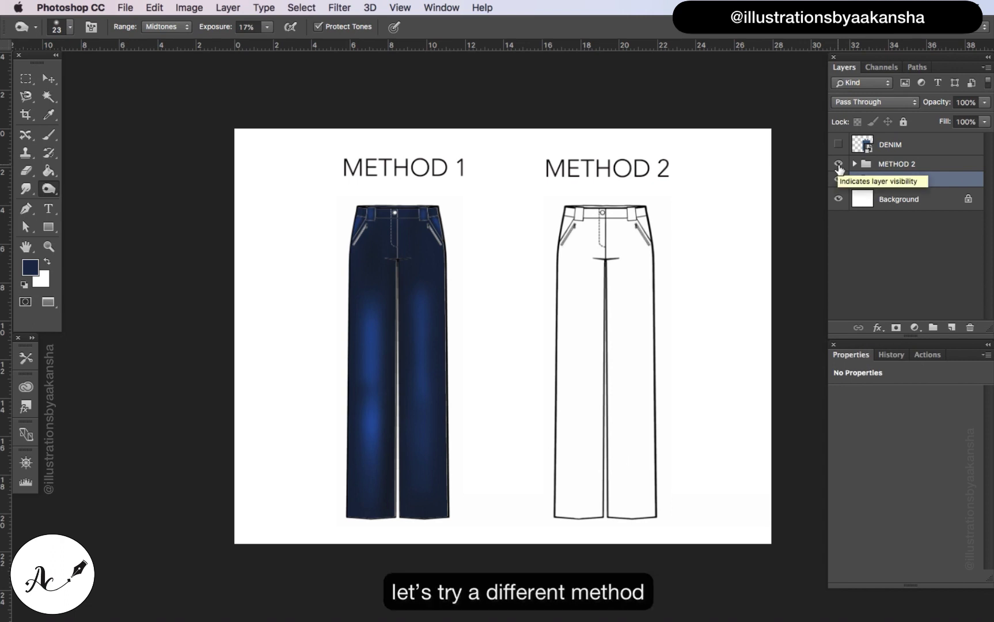
pyautogui.click(876, 165)
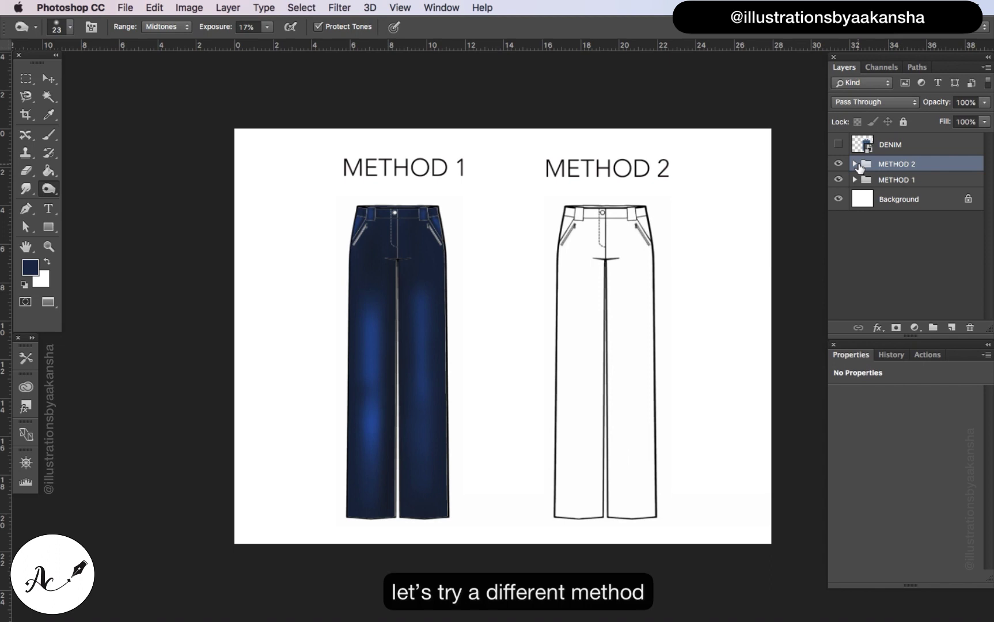
pyautogui.click(856, 164)
pyautogui.click(902, 213)
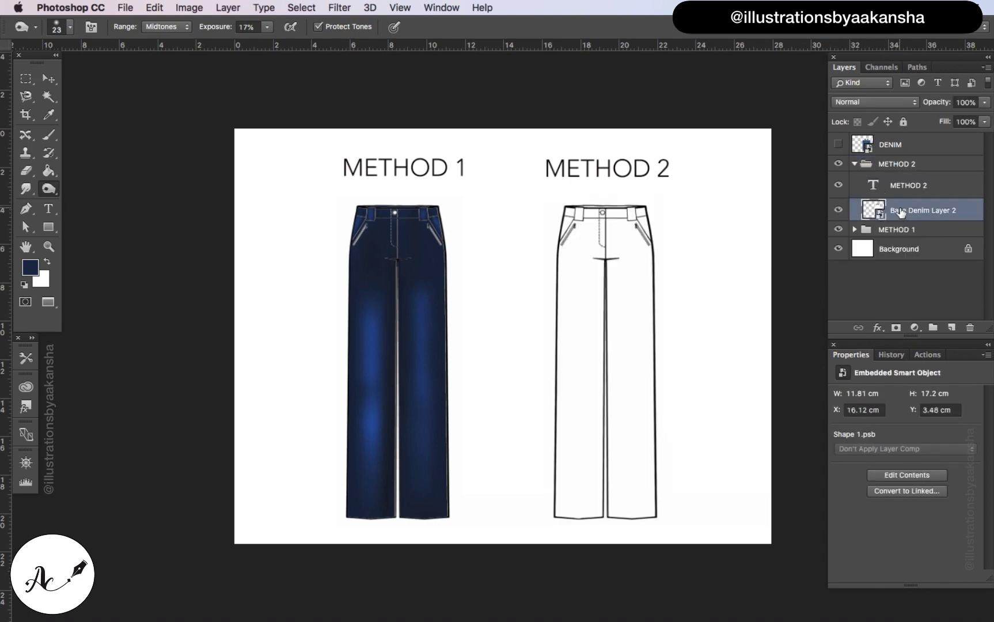
# Show the DENIM swatch and make a rectangular marquee selection covering most of its blue fabric inside the pinked edges.
pyautogui.click(839, 145)
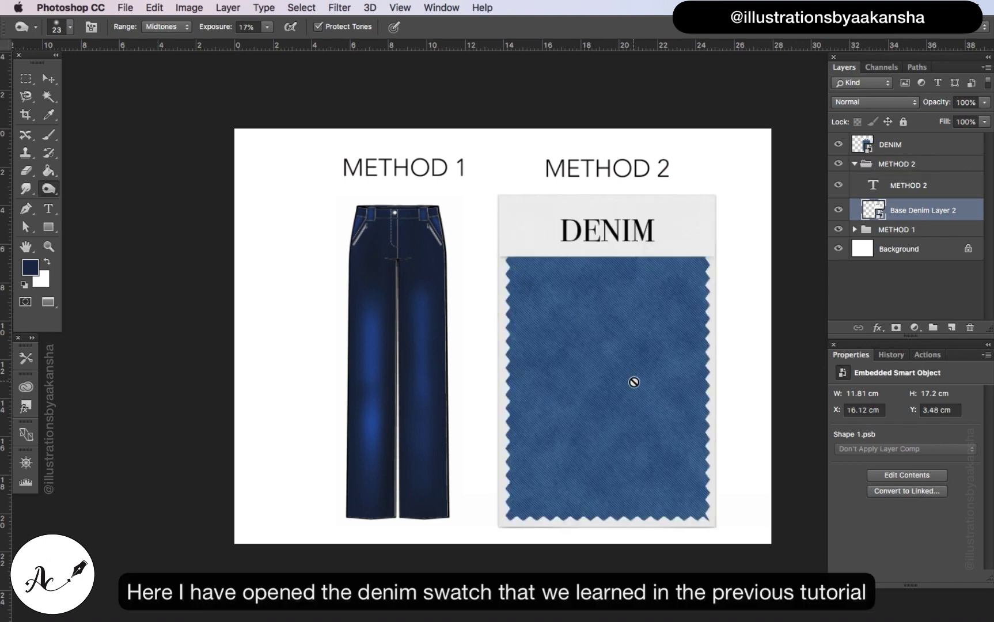
pyautogui.press('v')
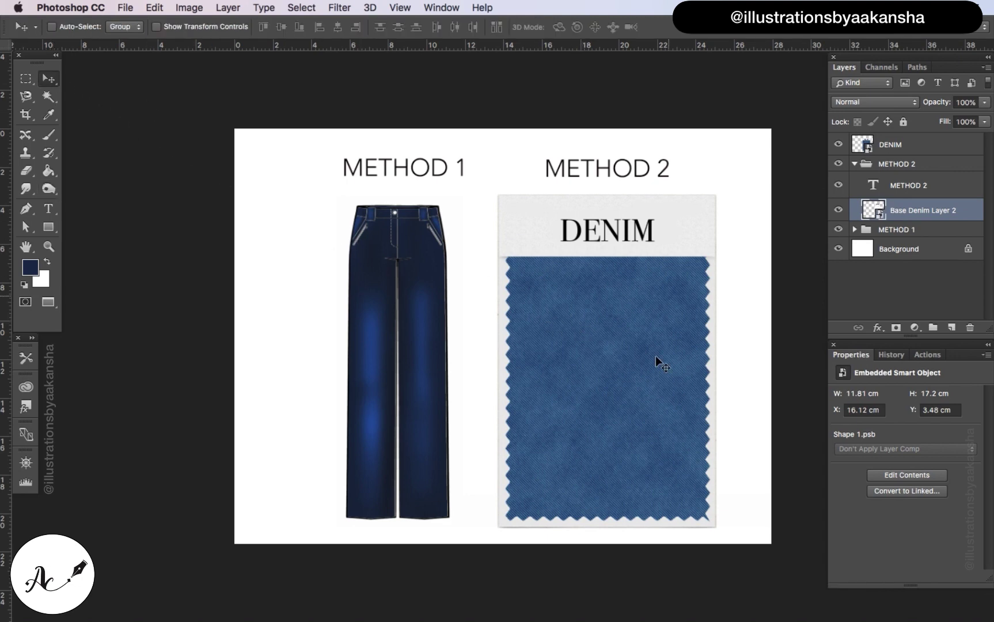
pyautogui.click(26, 84)
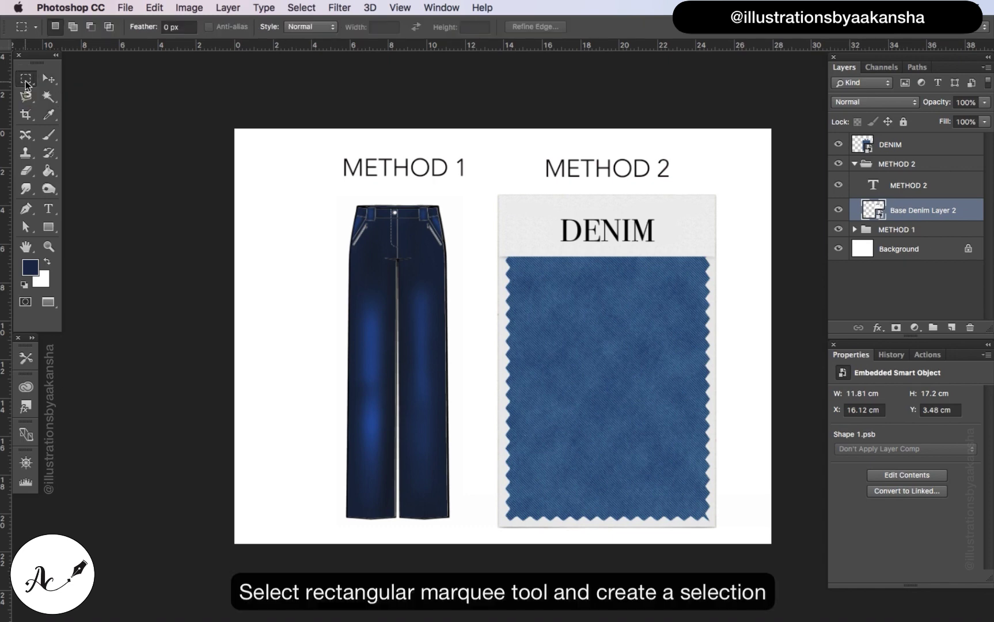
pyautogui.moveTo(523, 265); pyautogui.dragTo(693, 502)
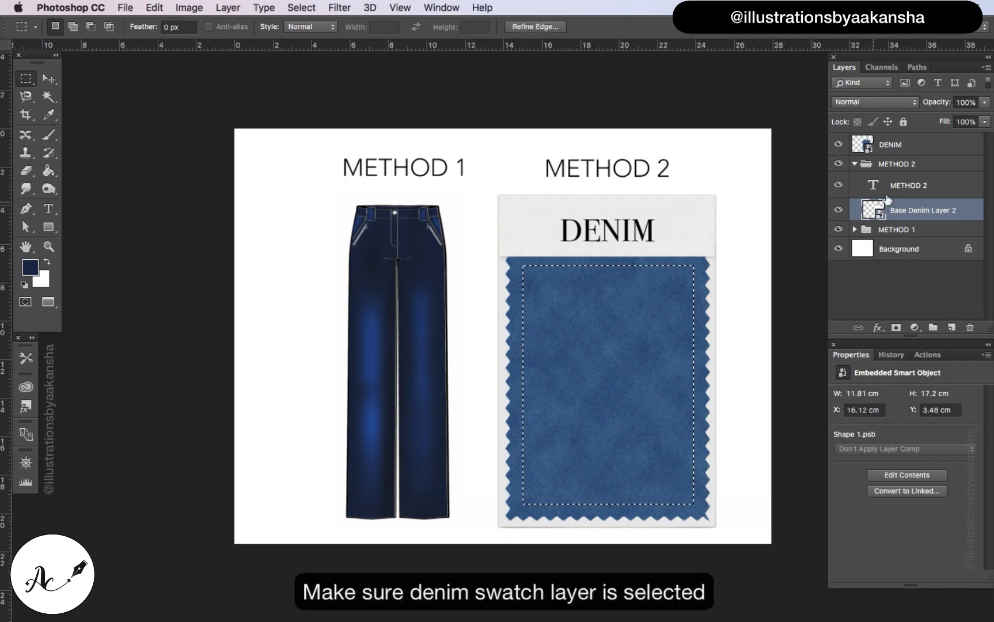
# Make the DENIM layer active, clear the marquee selection and hide the swatch.
pyautogui.click(900, 148)
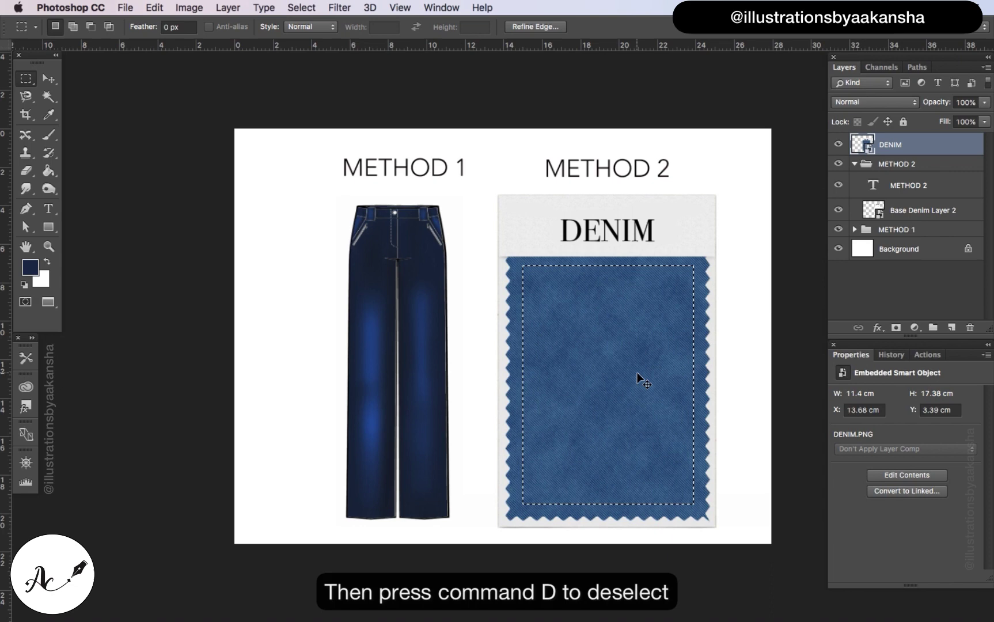
pyautogui.press('super+d')
pyautogui.click(839, 146)
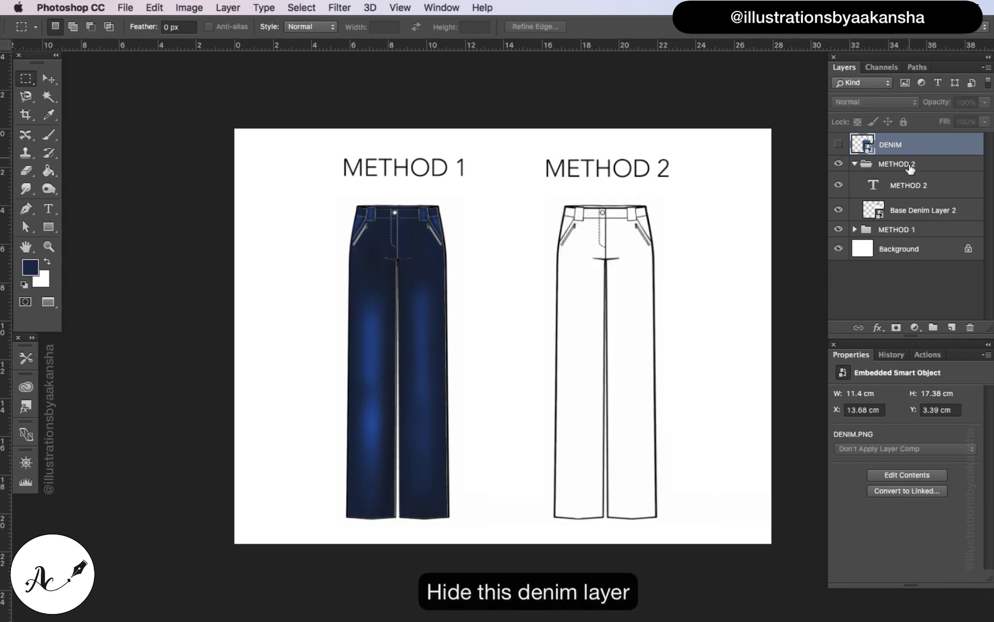
# Select the legs, fly, waistband, loops and pockets of the Method 2 trousers on Base Denim Layer 2 using the Magic Wand at tolerance 50.
pyautogui.click(910, 214)
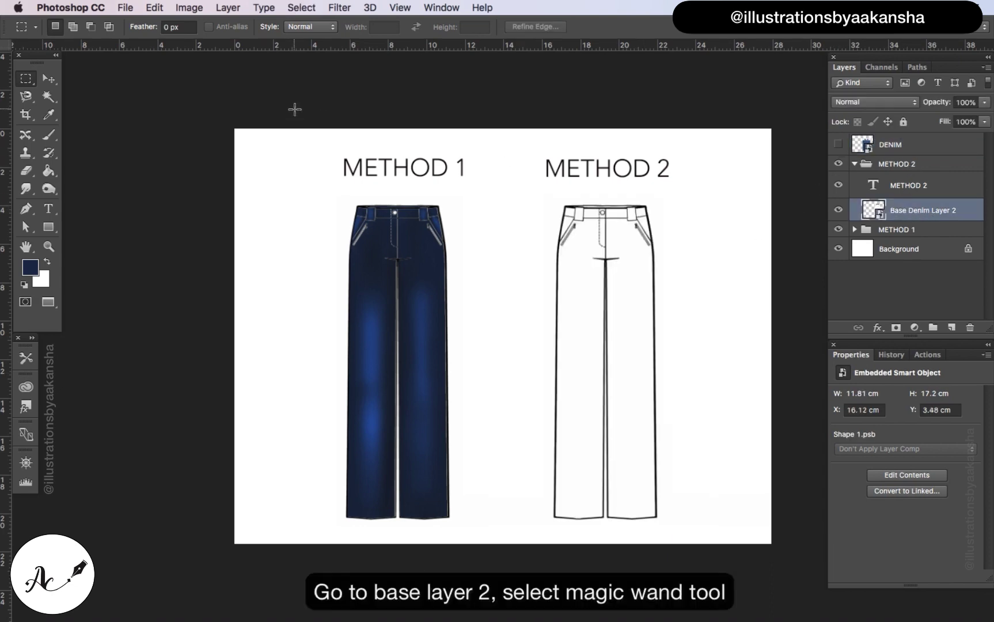
pyautogui.click(50, 98)
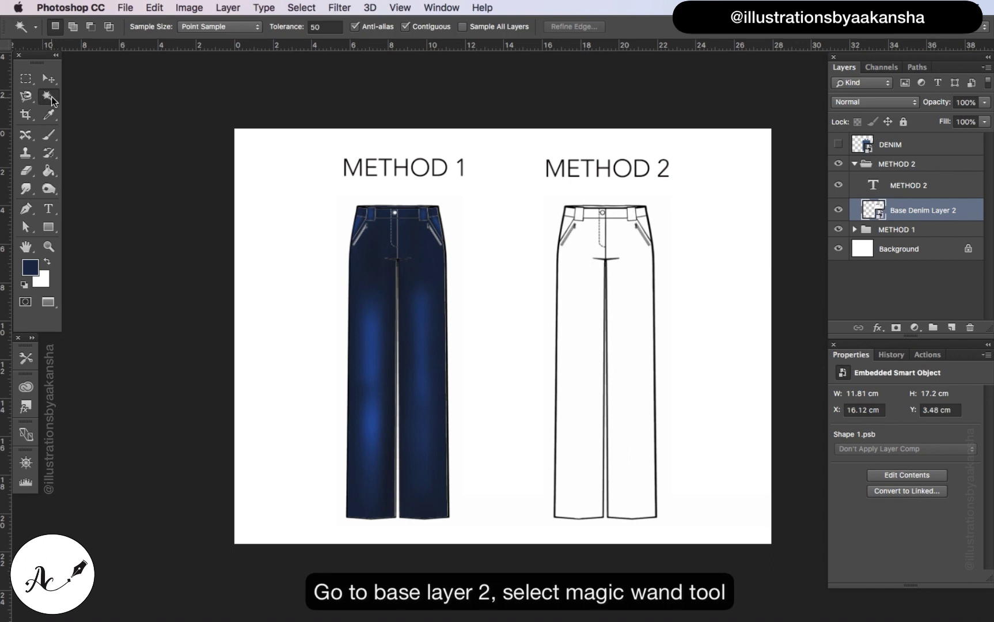
pyautogui.click(573, 296)
pyautogui.keyDown('shift'); pyautogui.click(602, 232); pyautogui.keyUp('shift')
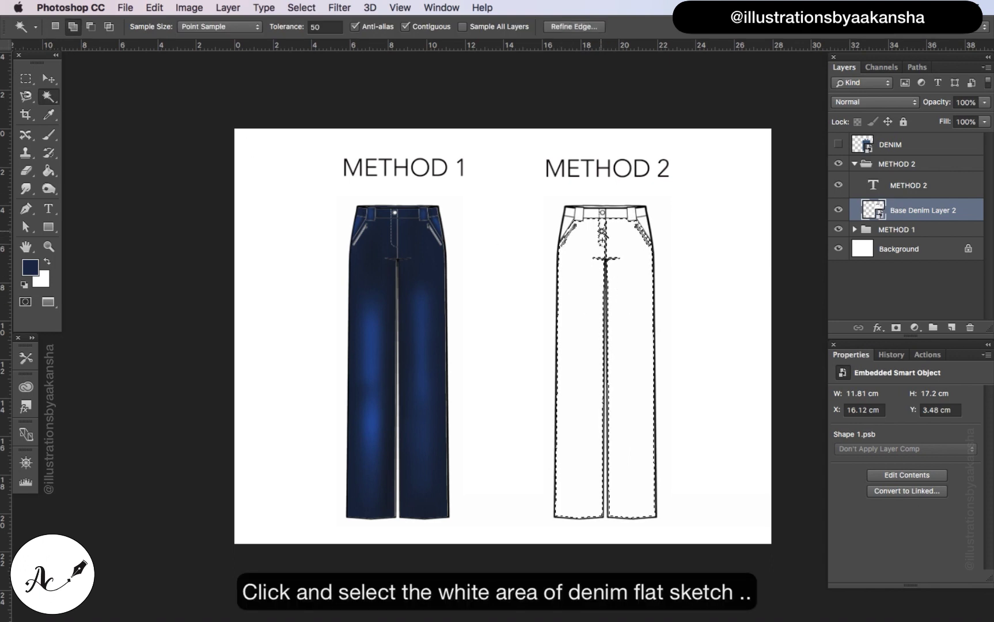
pyautogui.keyDown('shift'); pyautogui.click(569, 214); pyautogui.keyUp('shift')
pyautogui.keyDown('shift'); pyautogui.click(633, 214); pyautogui.keyUp('shift')
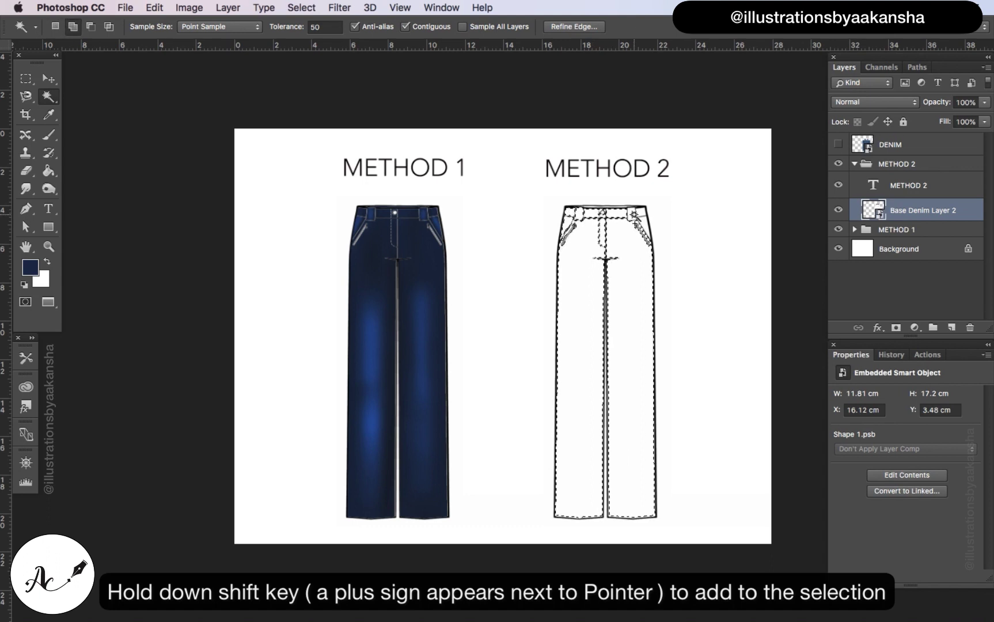
pyautogui.keyDown('shift'); pyautogui.click(642, 214); pyautogui.keyUp('shift')
pyautogui.keyDown('shift'); pyautogui.click(643, 228); pyautogui.keyUp('shift')
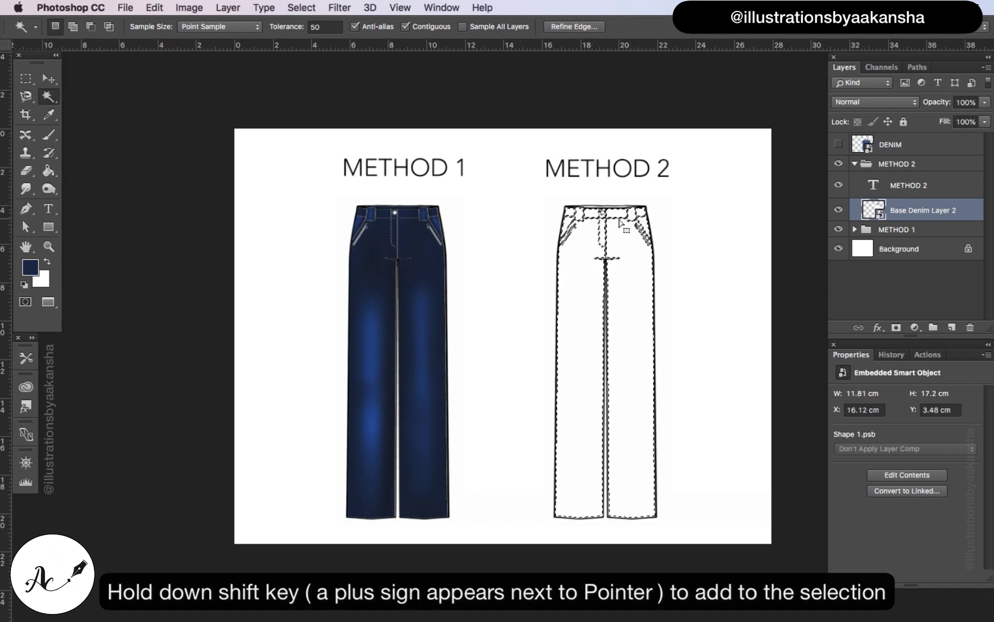
pyautogui.scroll(3, 619, 220)
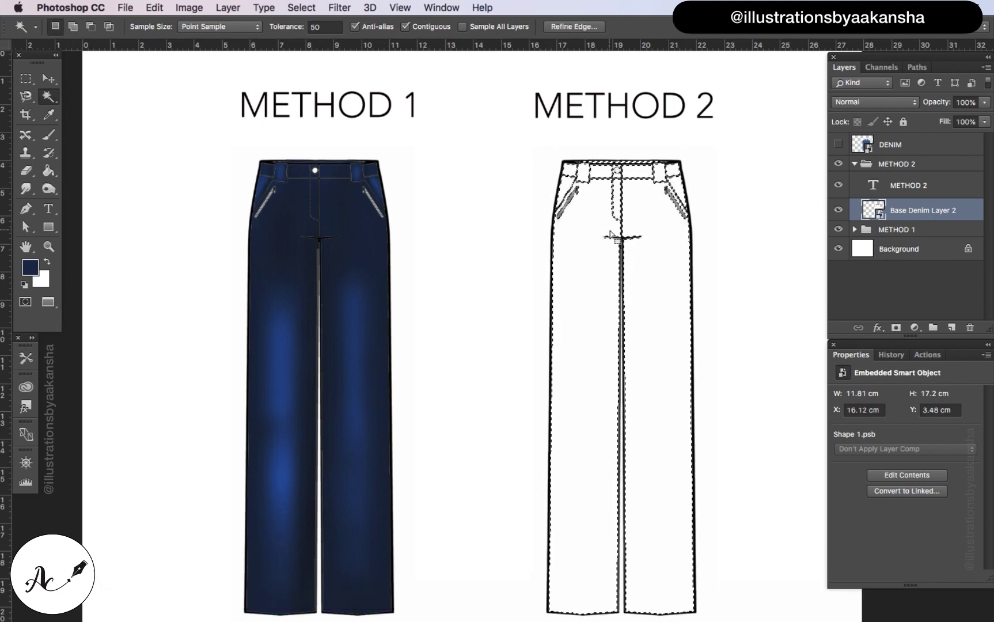
pyautogui.press('super+minus')
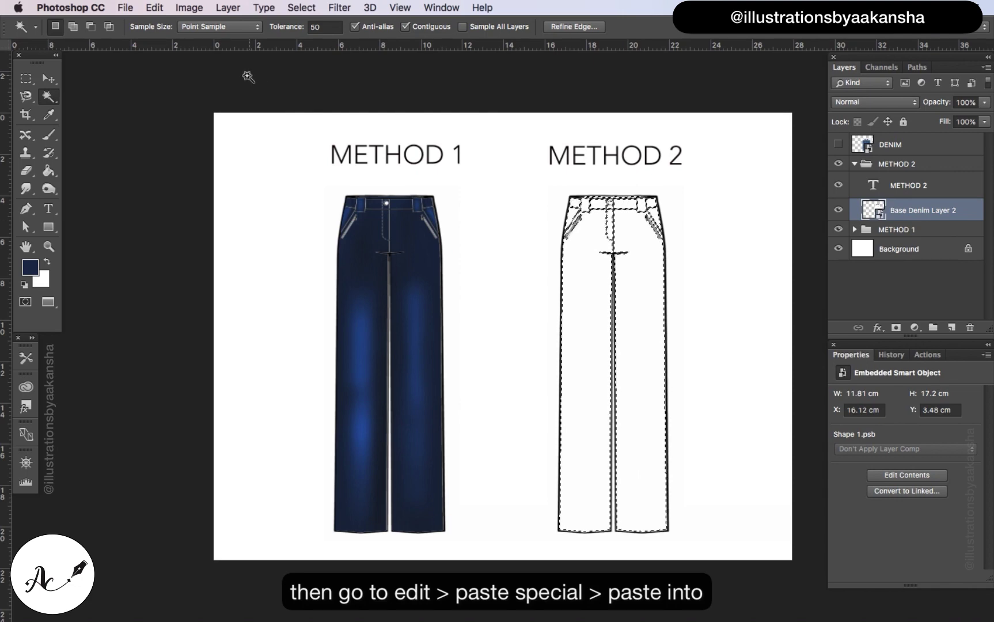
# Paste the copied denim into the Method 2 trouser selection and move the fabric up to cover the waistband.
pyautogui.click(154, 8)
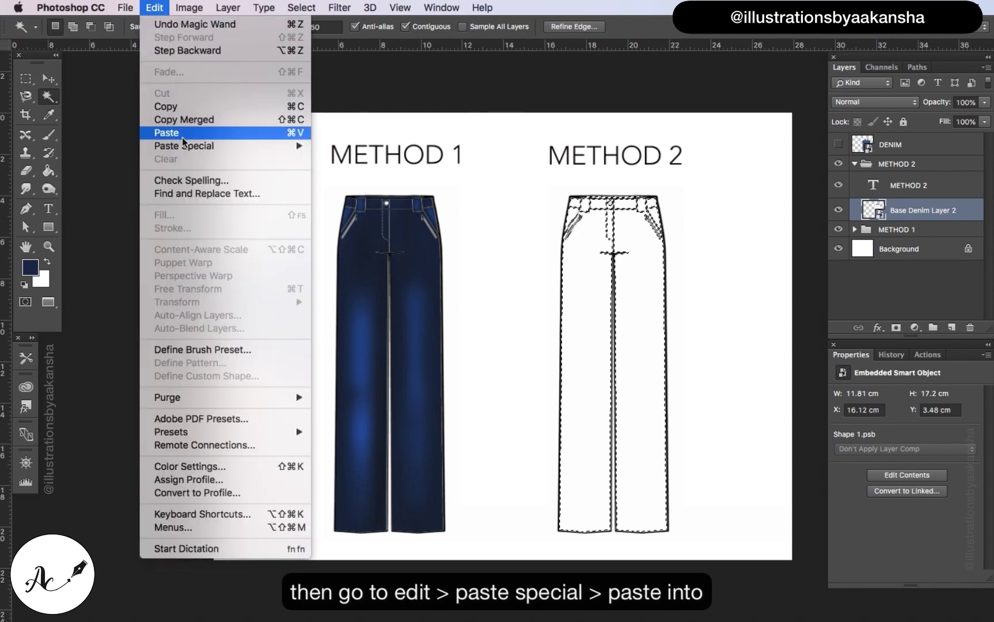
pyautogui.moveTo(219, 148)
pyautogui.click(337, 160)
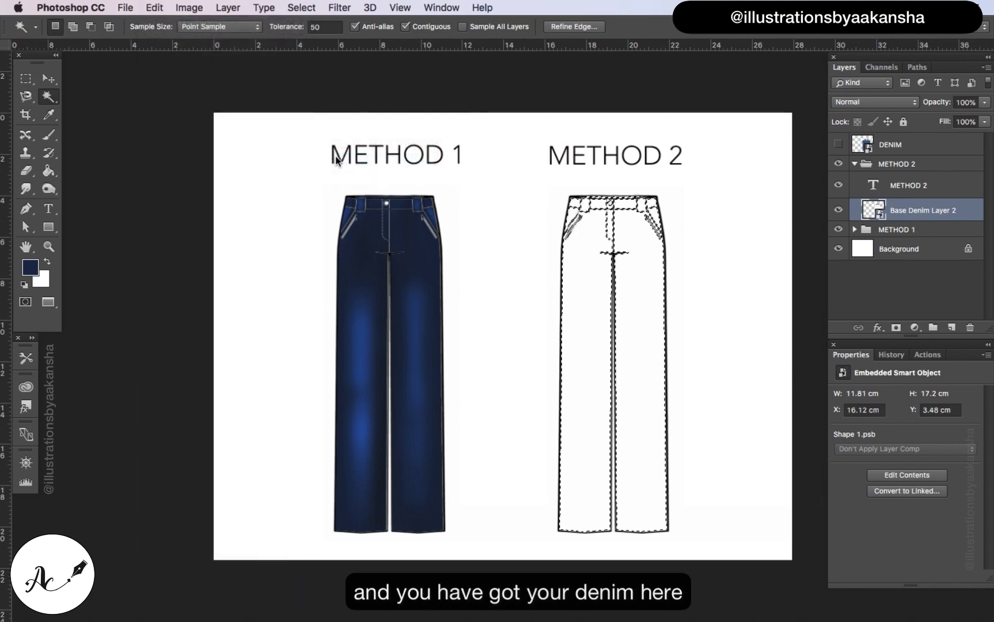
pyautogui.click(49, 79)
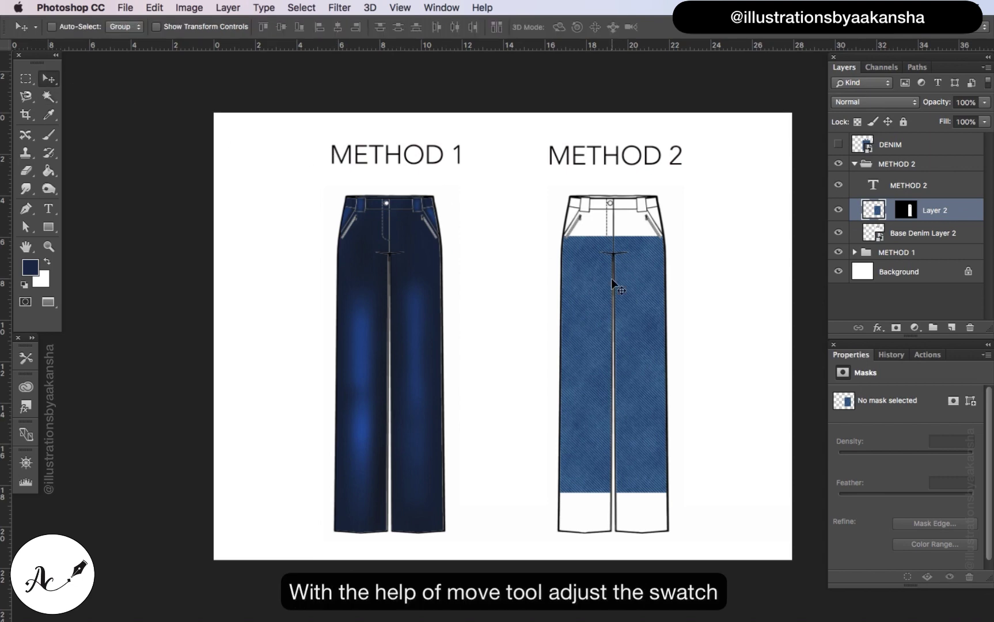
pyautogui.moveTo(603, 292); pyautogui.dragTo(607, 315)
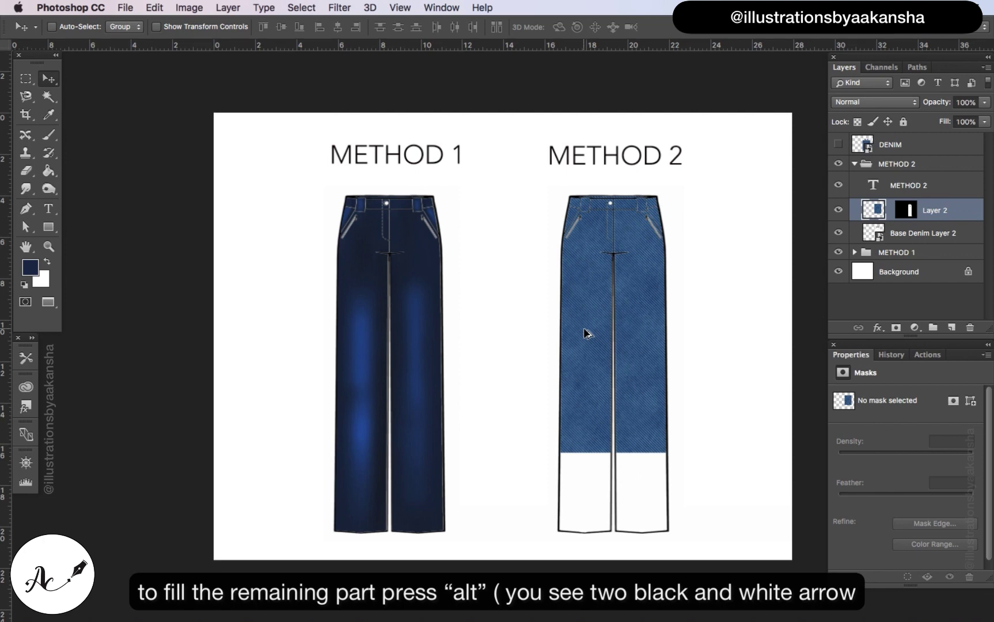
# Duplicate the pasted denim downward over the empty lower legs and nudge the copy up to close the gap between the pieces.
pyautogui.moveTo(584, 333); pyautogui.dragTo(582, 455)
pyautogui.moveTo(597, 407); pyautogui.dragTo(594, 511)
pyautogui.scroll(3, 594, 506)
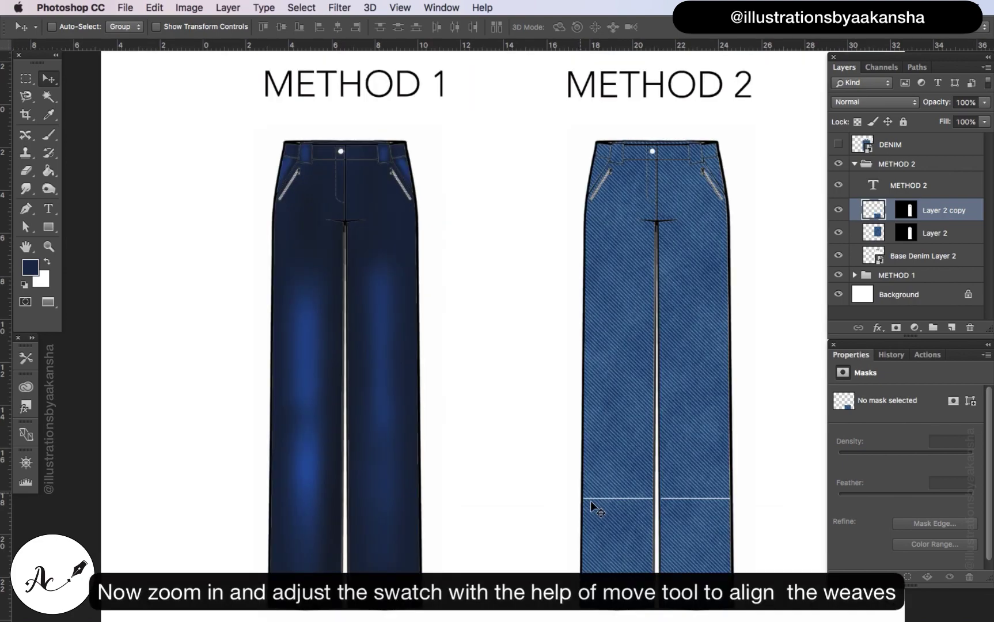
pyautogui.press('Up')
pyautogui.press('Up')
# Nudge the duplicated denim sideways so its diagonal weave lines up with the upper piece across the seam.
pyautogui.scroll(4, 590, 494)
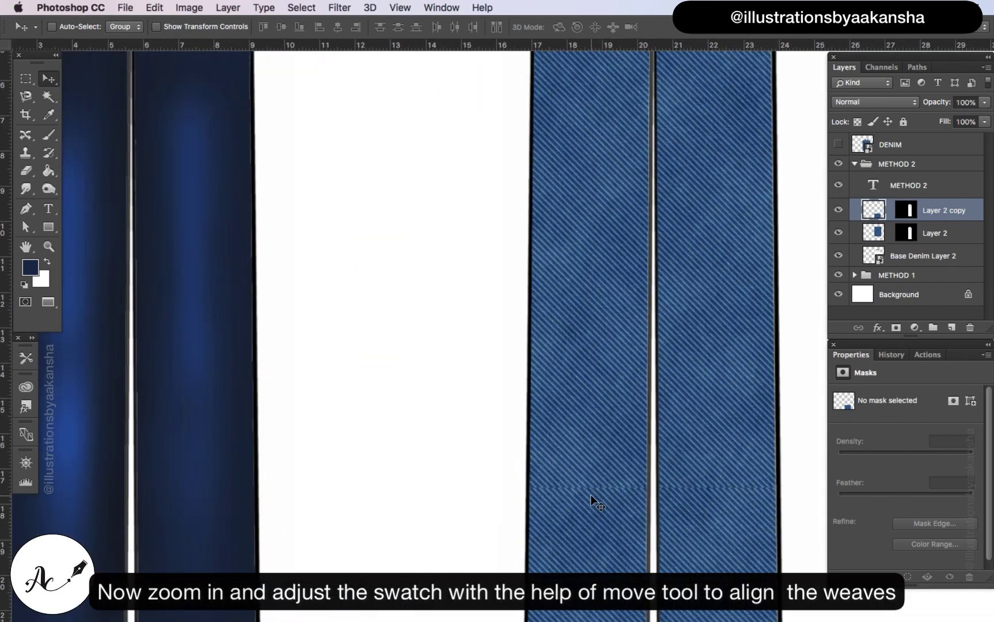
pyautogui.scroll(-2, 590, 495)
pyautogui.scroll(2, 592, 495)
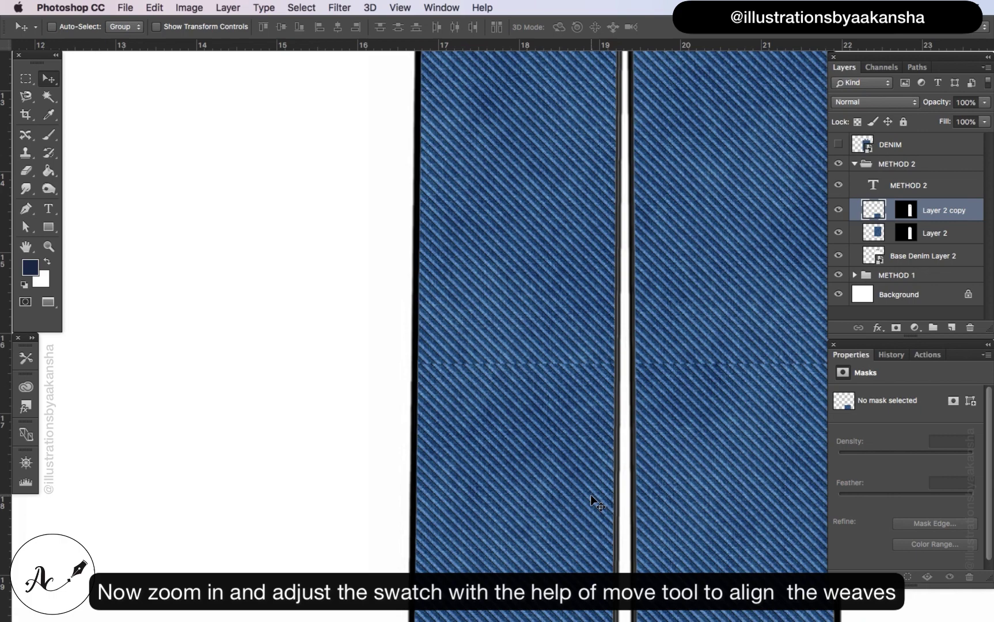
pyautogui.press('Right')
pyautogui.press('Right')
pyautogui.press('Right')
pyautogui.press('Right')
pyautogui.press('Right')
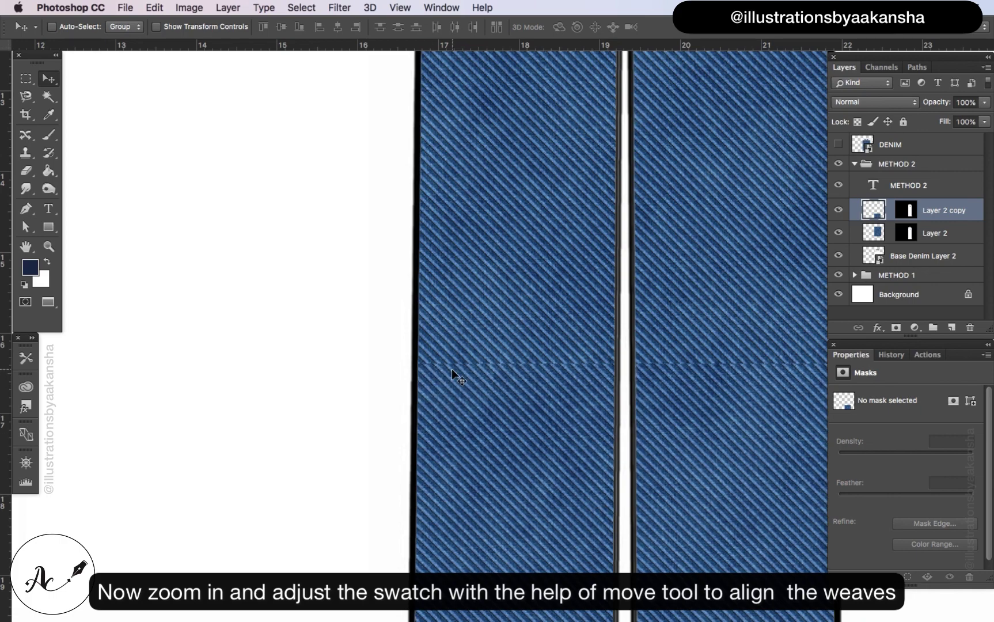
pyautogui.press('Left')
pyautogui.press('Left')
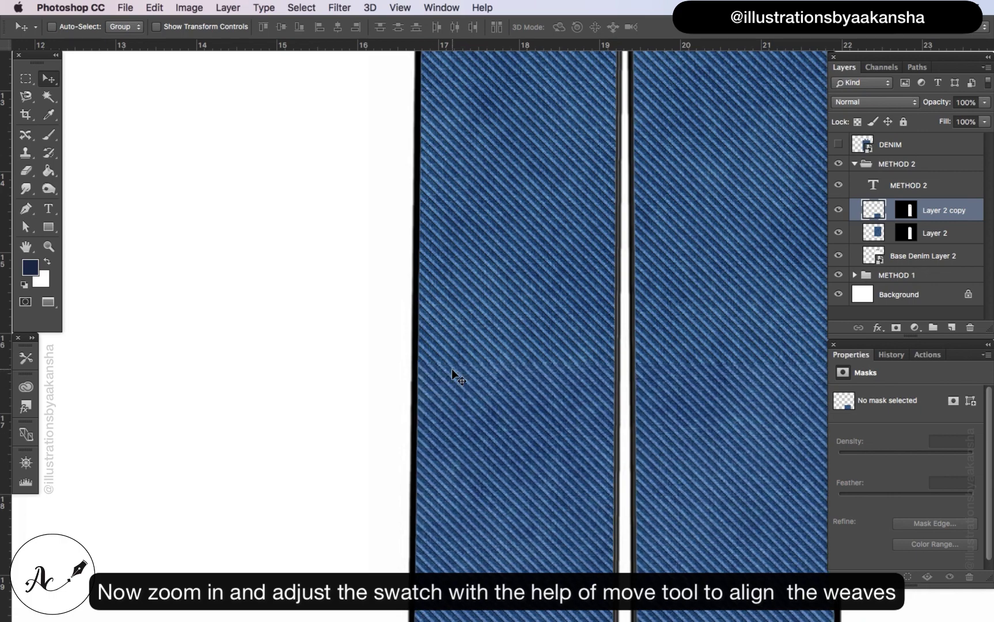
# Merge Layer 2 copy and Layer 2 into a single layer, and toggle the merged layer's visibility to check it.
pyautogui.scroll(-5, 452, 375)
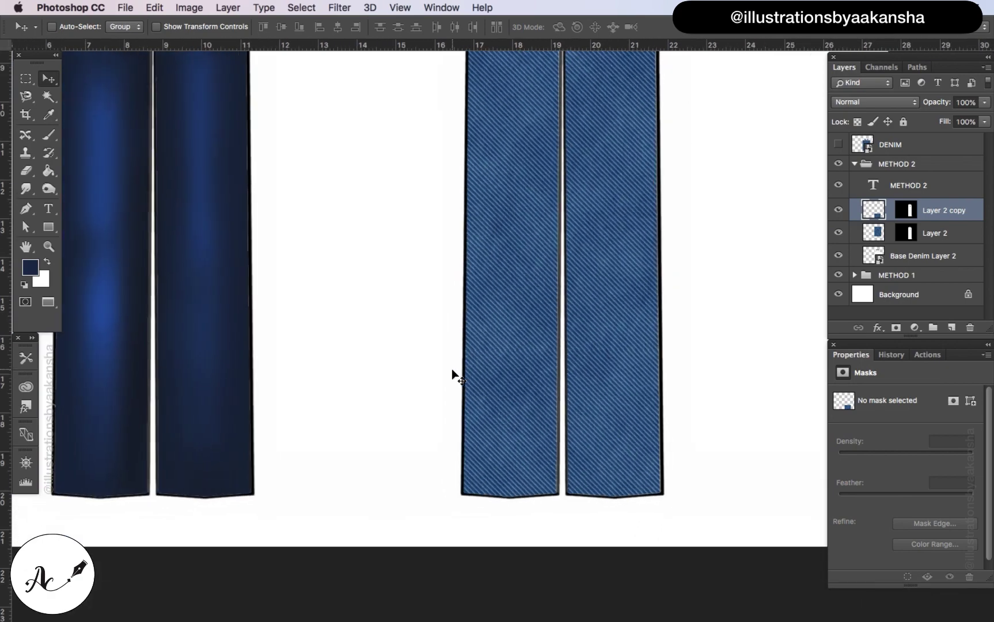
pyautogui.scroll(-5, 451, 369)
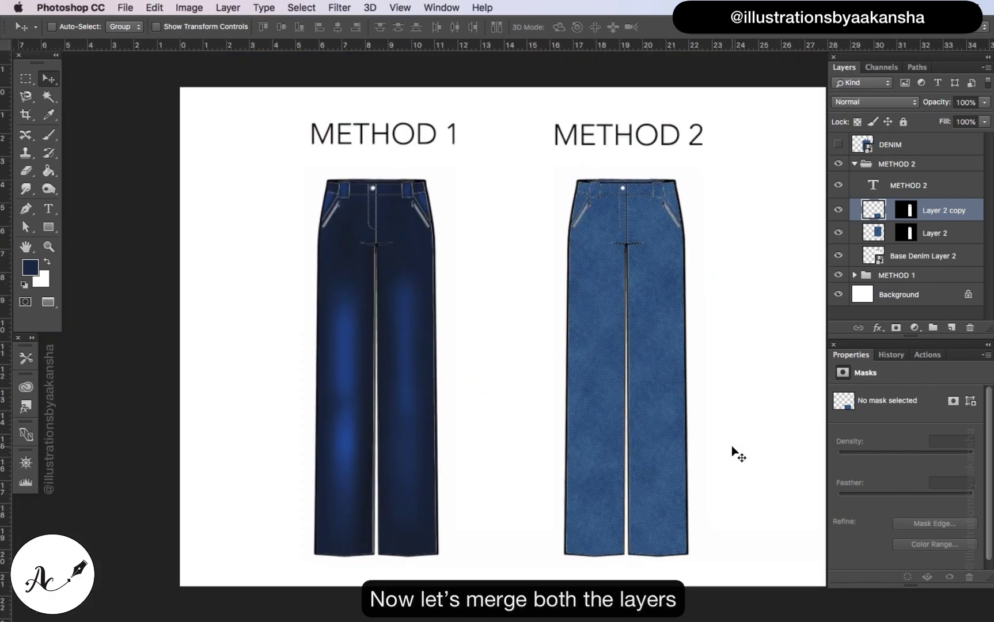
pyautogui.scroll(-2, 732, 445)
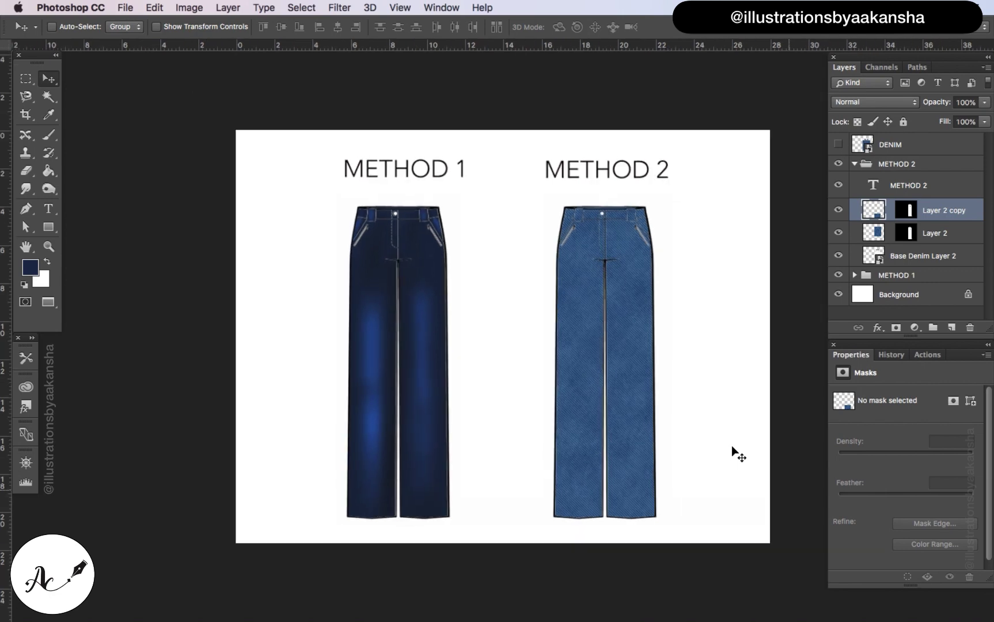
pyautogui.keyDown('shift'); pyautogui.click(943, 242); pyautogui.keyUp('shift')
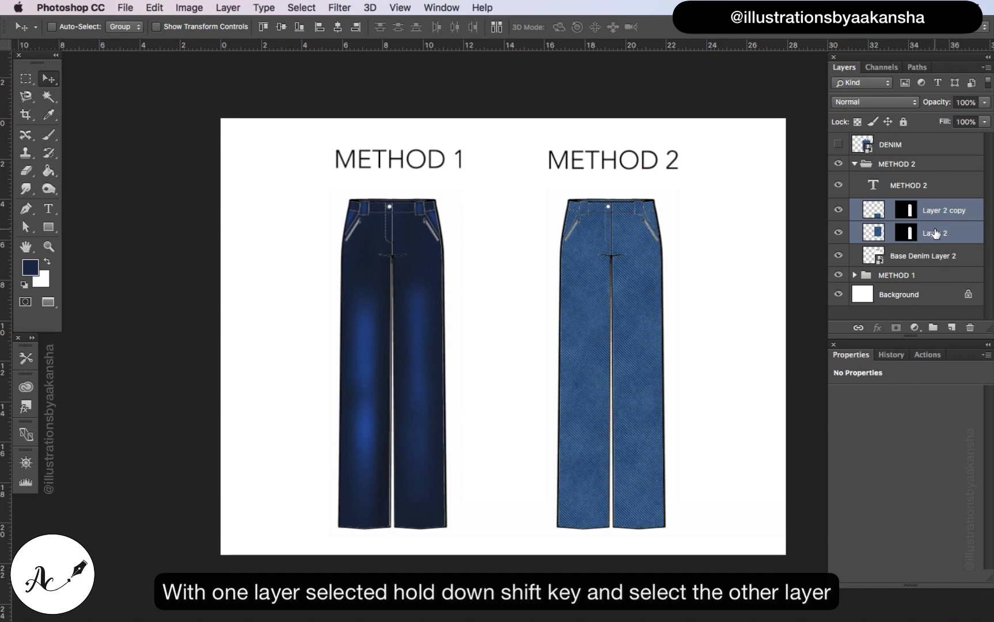
pyautogui.rightClick(936, 233)
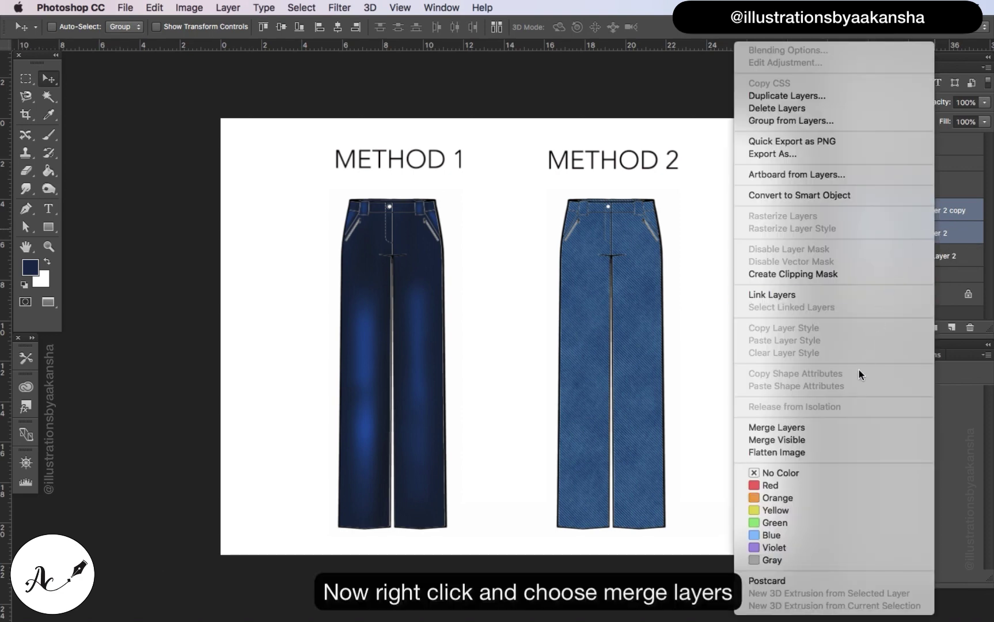
pyautogui.click(811, 428)
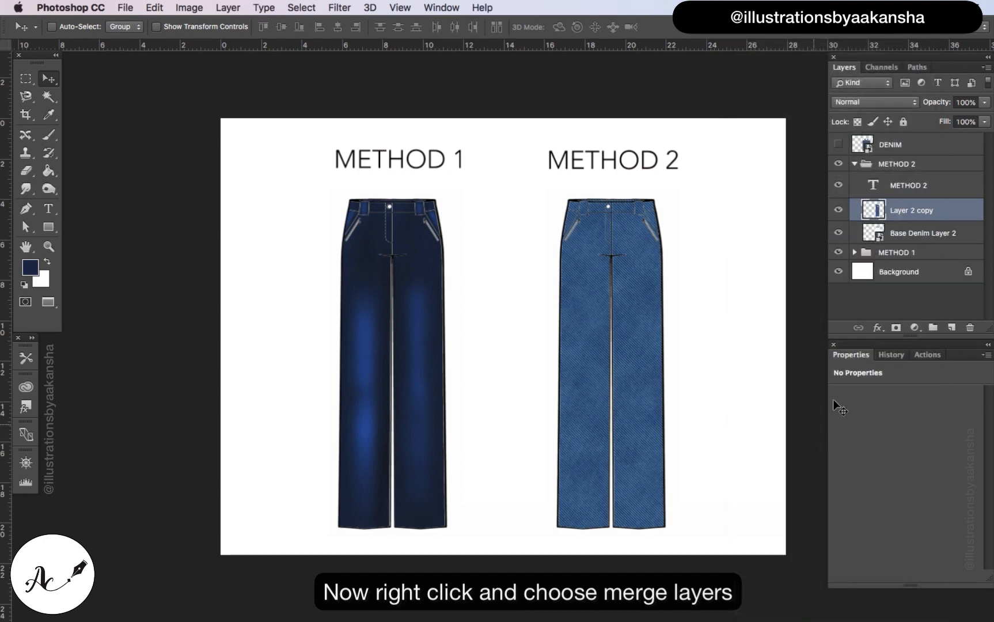
pyautogui.click(839, 210)
pyautogui.click(838, 210)
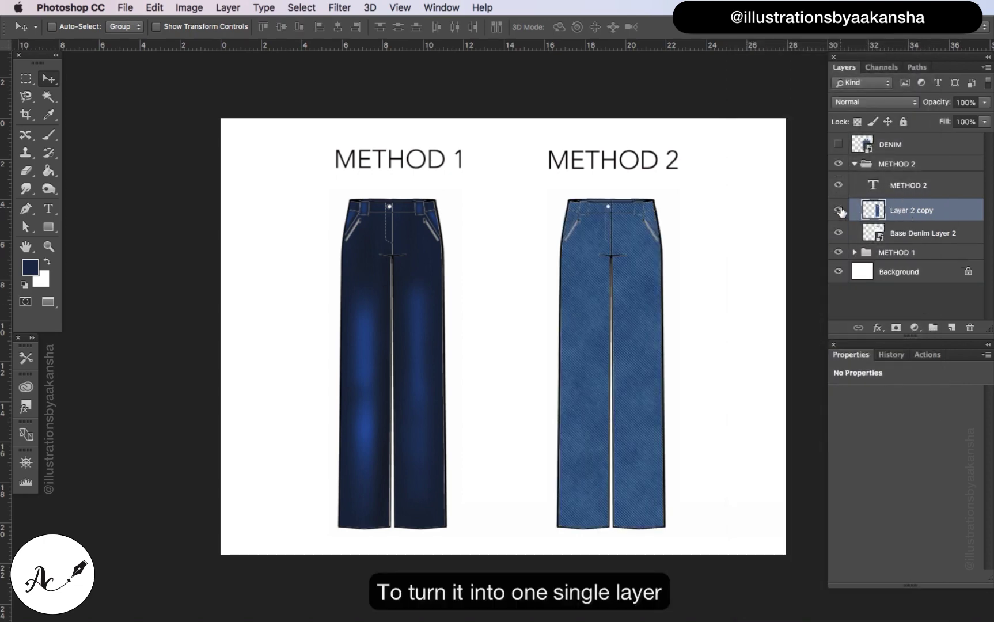
pyautogui.click(839, 210)
pyautogui.click(838, 210)
# Lighten the middle of both Method 2 trouser legs with long vertical strokes of the Dodge tool, using a 182 px brush.
pyautogui.click(48, 190)
pyautogui.click(95, 190)
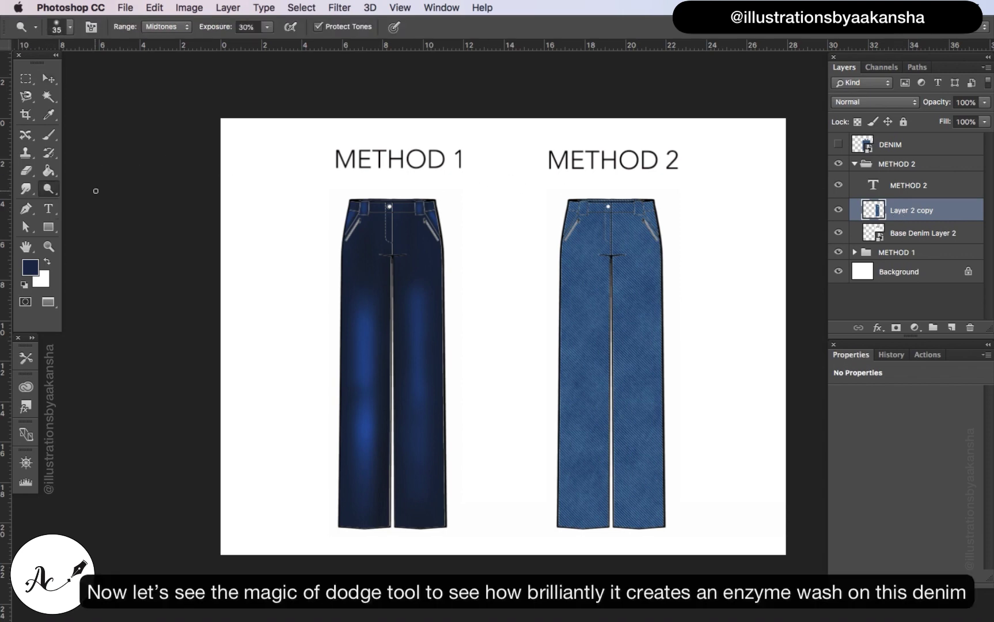
pyautogui.click(70, 27)
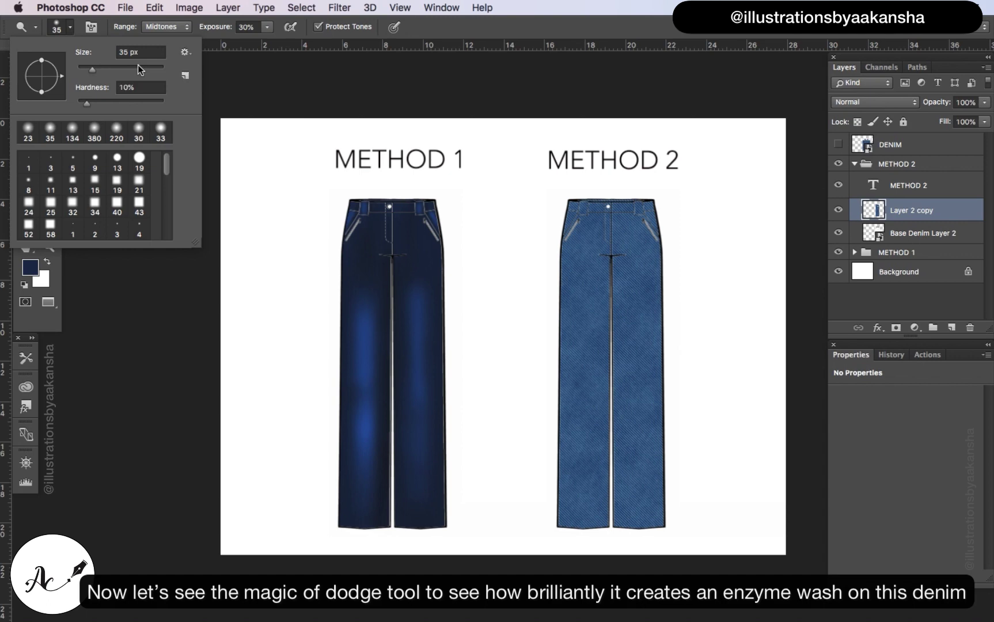
pyautogui.click(137, 66)
pyautogui.moveTo(571, 273)
pyautogui.mouseDown()
pyautogui.moveTo(584, 462)
pyautogui.moveTo(586, 319)
pyautogui.moveTo(584, 505)
pyautogui.moveTo(629, 301)
pyautogui.moveTo(640, 460)
pyautogui.moveTo(638, 314)
pyautogui.moveTo(643, 484)
pyautogui.moveTo(644, 328)
pyautogui.moveTo(644, 462)
pyautogui.moveTo(639, 277)
pyautogui.moveTo(640, 521)
pyautogui.moveTo(583, 285)
pyautogui.moveTo(584, 489)
pyautogui.moveTo(573, 551)
pyautogui.mouseUp()
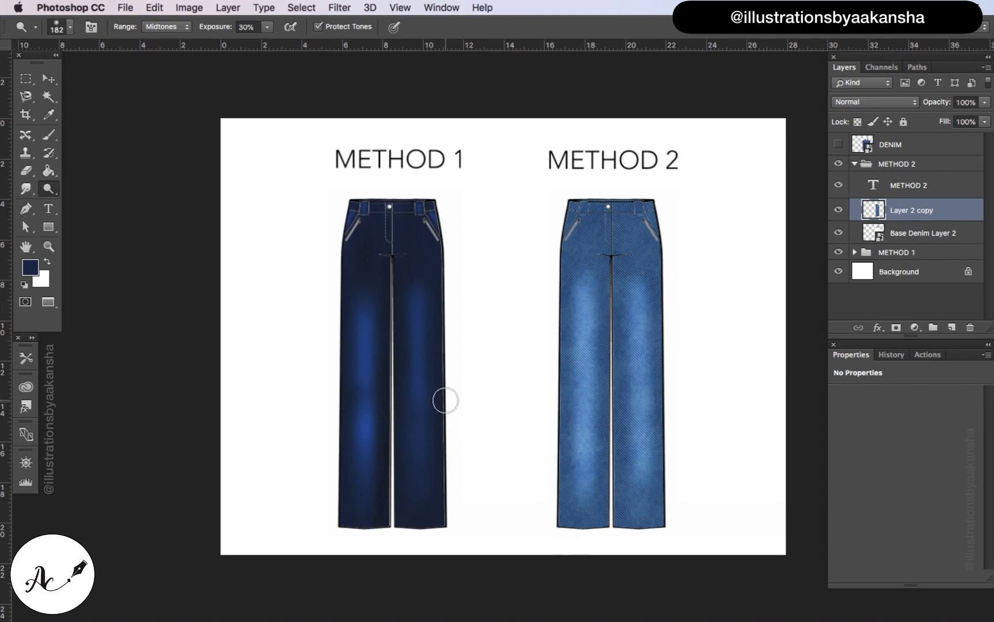
pyautogui.moveTo(633, 284); pyautogui.dragTo(639, 498)
pyautogui.moveTo(586, 280); pyautogui.dragTo(578, 528)
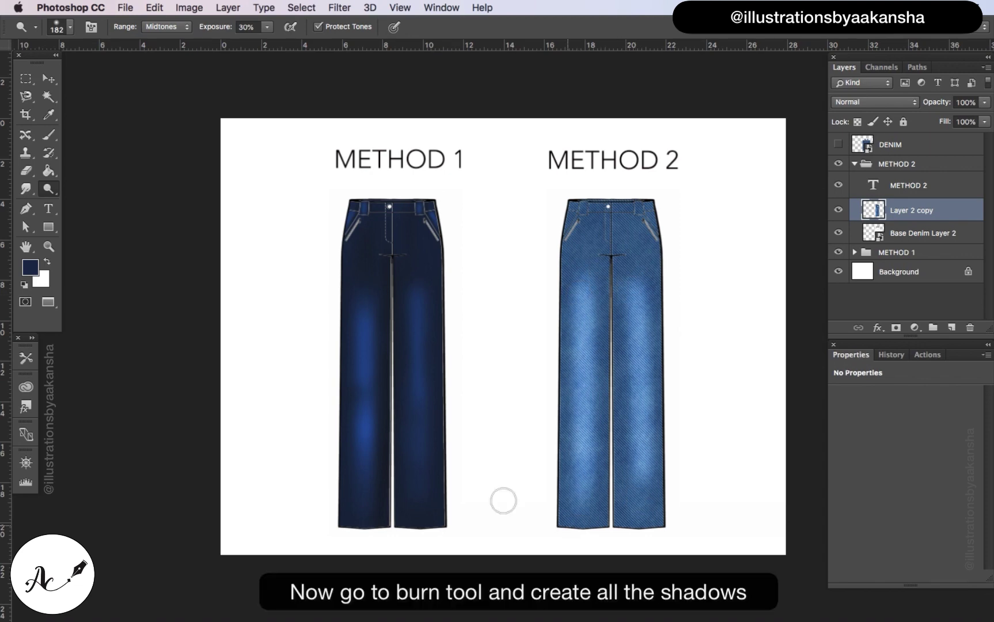
# Darken the outer seams and inseam of the Method 2 trousers with the Burn tool, using a 153 px brush.
pyautogui.click(47, 189)
pyautogui.click(104, 196)
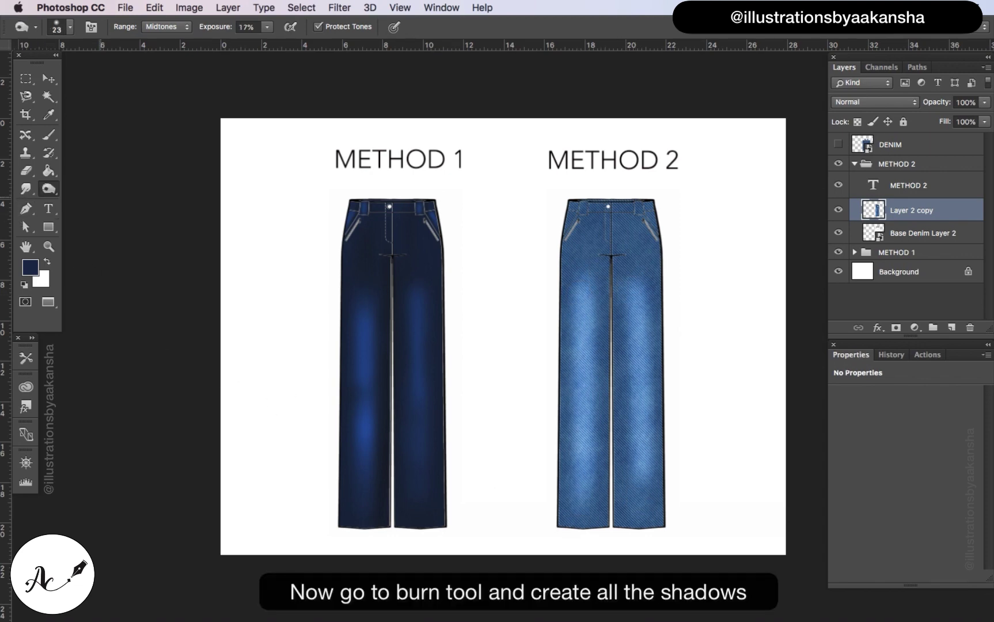
pyautogui.click(70, 27)
pyautogui.moveTo(81, 66); pyautogui.dragTo(133, 67)
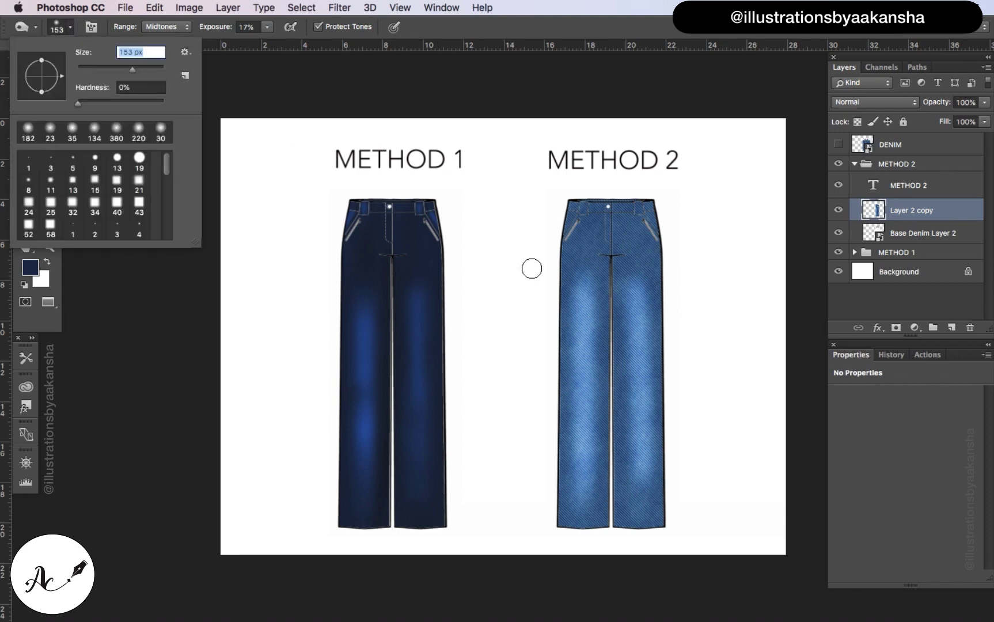
pyautogui.click(560, 250)
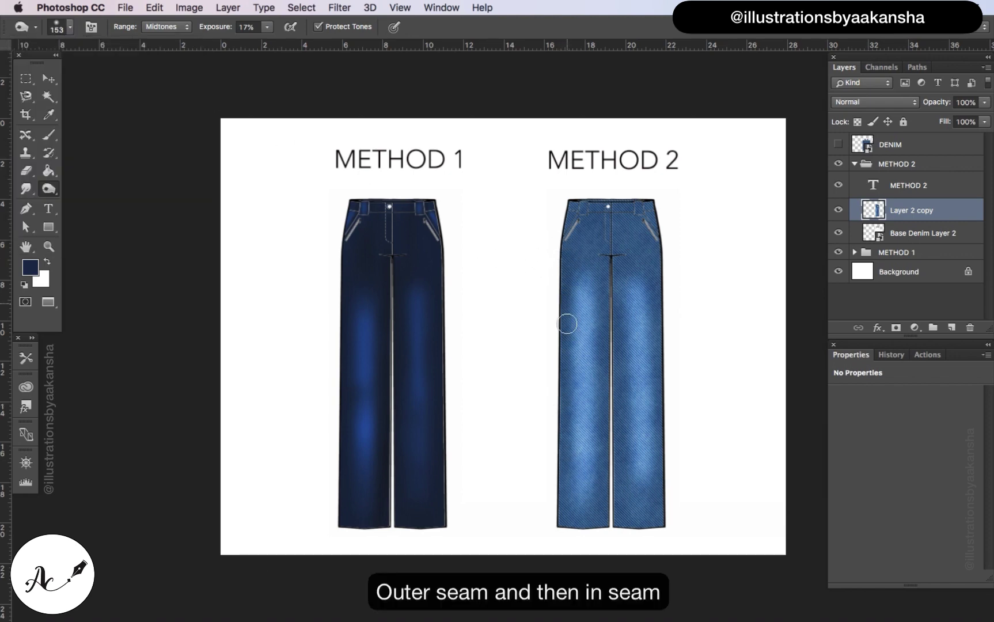
pyautogui.moveTo(566, 323)
pyautogui.mouseDown()
pyautogui.moveTo(566, 397)
pyautogui.moveTo(566, 303)
pyautogui.mouseUp()
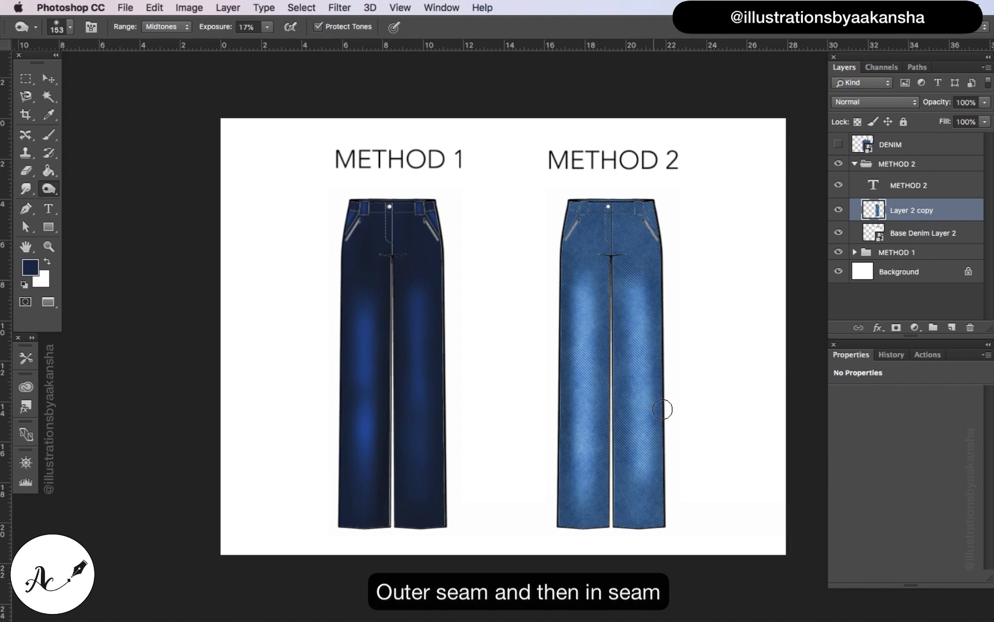
pyautogui.moveTo(656, 397); pyautogui.dragTo(659, 540)
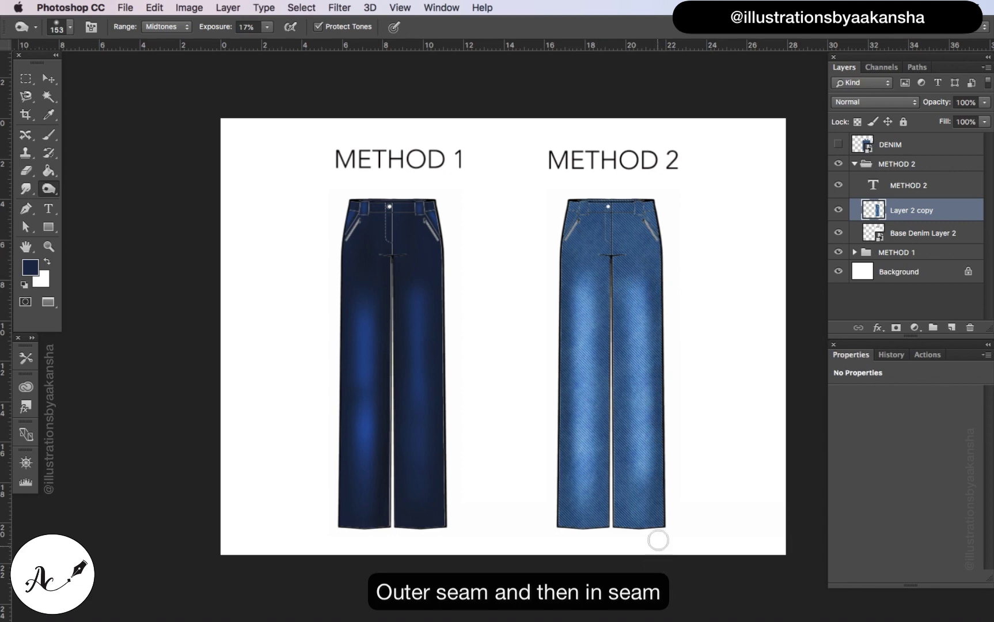
pyautogui.moveTo(609, 282); pyautogui.dragTo(608, 549)
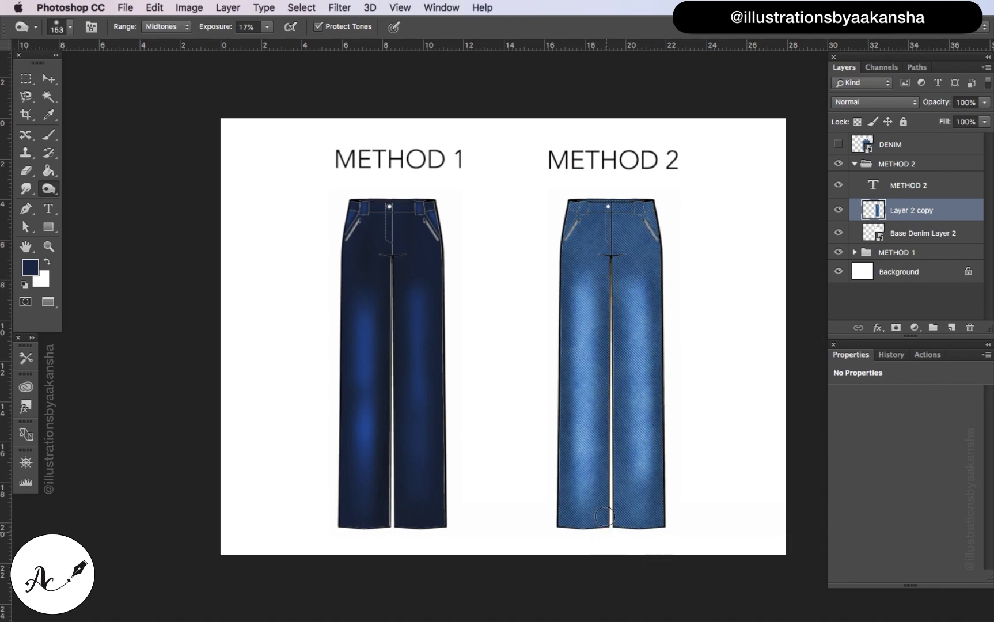
# Burn shadows upward from the hems of both Method 2 trouser legs and deepen the shading along the inseam.
pyautogui.moveTo(593, 341); pyautogui.dragTo(600, 526)
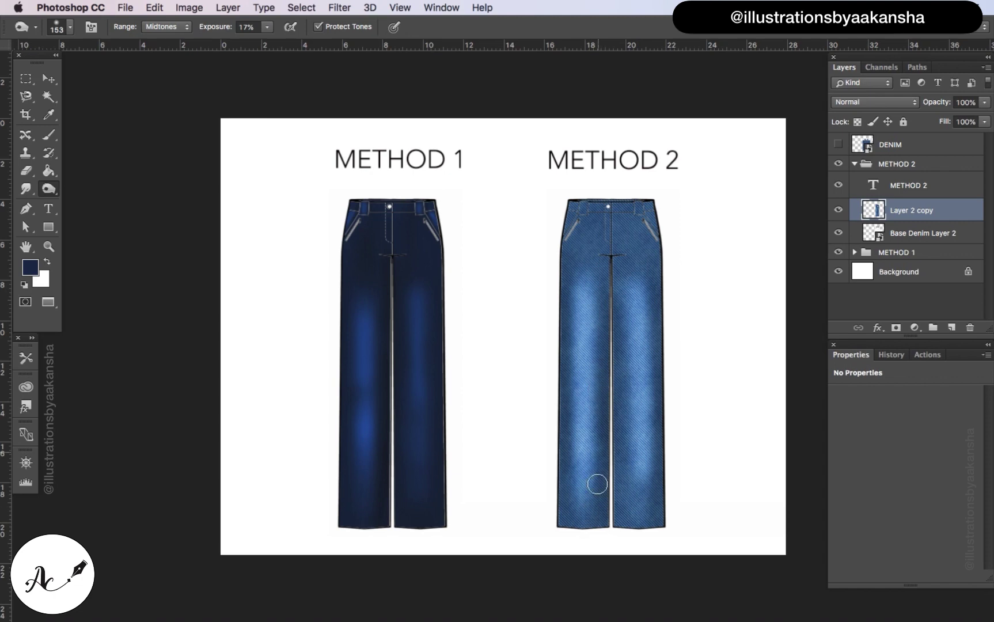
pyautogui.moveTo(597, 484); pyautogui.dragTo(587, 416)
pyautogui.moveTo(582, 537); pyautogui.dragTo(581, 426)
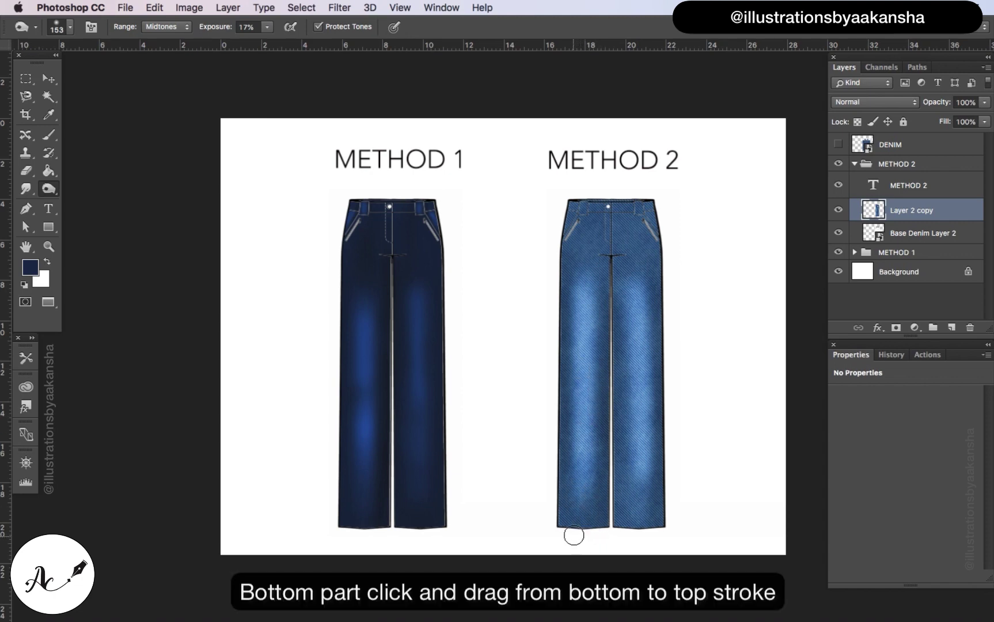
pyautogui.moveTo(647, 530); pyautogui.dragTo(648, 317)
pyautogui.moveTo(637, 531); pyautogui.dragTo(638, 367)
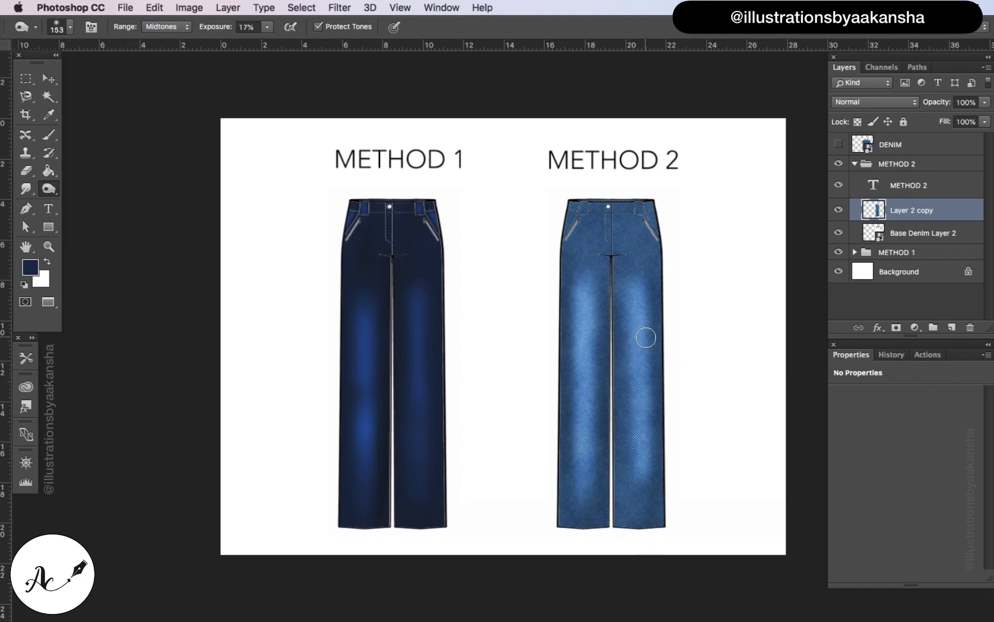
pyautogui.moveTo(645, 520); pyautogui.dragTo(650, 287)
pyautogui.moveTo(638, 525)
pyautogui.mouseDown()
pyautogui.moveTo(637, 340)
pyautogui.moveTo(624, 301)
pyautogui.mouseUp()
pyautogui.moveTo(620, 512)
pyautogui.mouseDown()
pyautogui.moveTo(612, 295)
pyautogui.moveTo(606, 457)
pyautogui.moveTo(597, 215)
pyautogui.moveTo(600, 311)
pyautogui.moveTo(587, 255)
pyautogui.moveTo(560, 416)
pyautogui.moveTo(633, 221)
pyautogui.moveTo(661, 376)
pyautogui.moveTo(627, 210)
pyautogui.moveTo(616, 282)
pyautogui.moveTo(599, 218)
pyautogui.moveTo(603, 414)
pyautogui.mouseUp()
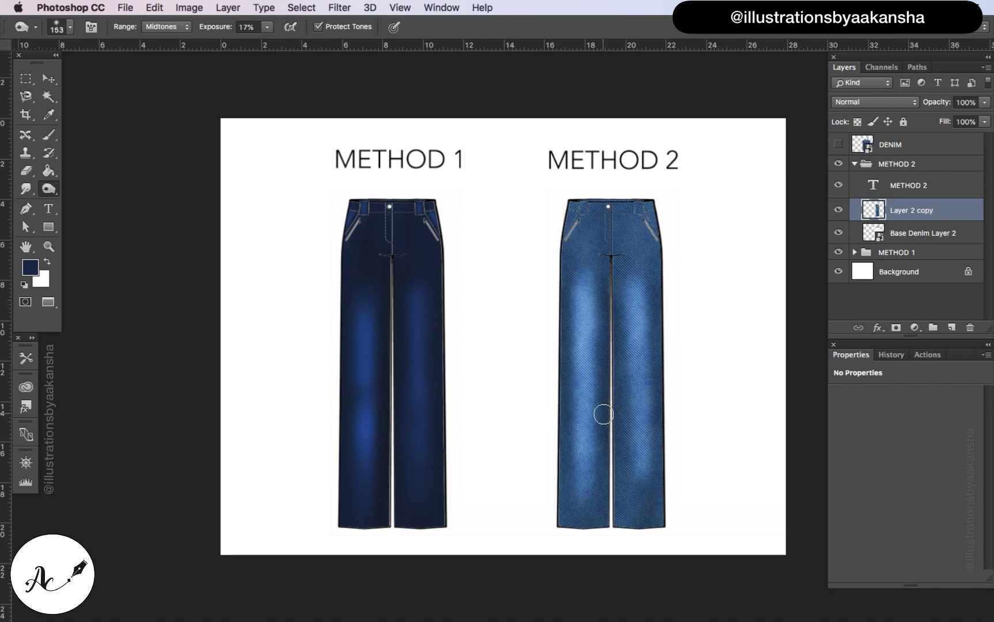
pyautogui.moveTo(611, 332)
pyautogui.mouseDown()
pyautogui.moveTo(604, 586)
pyautogui.moveTo(599, 288)
pyautogui.moveTo(616, 300)
pyautogui.moveTo(615, 382)
pyautogui.mouseUp()
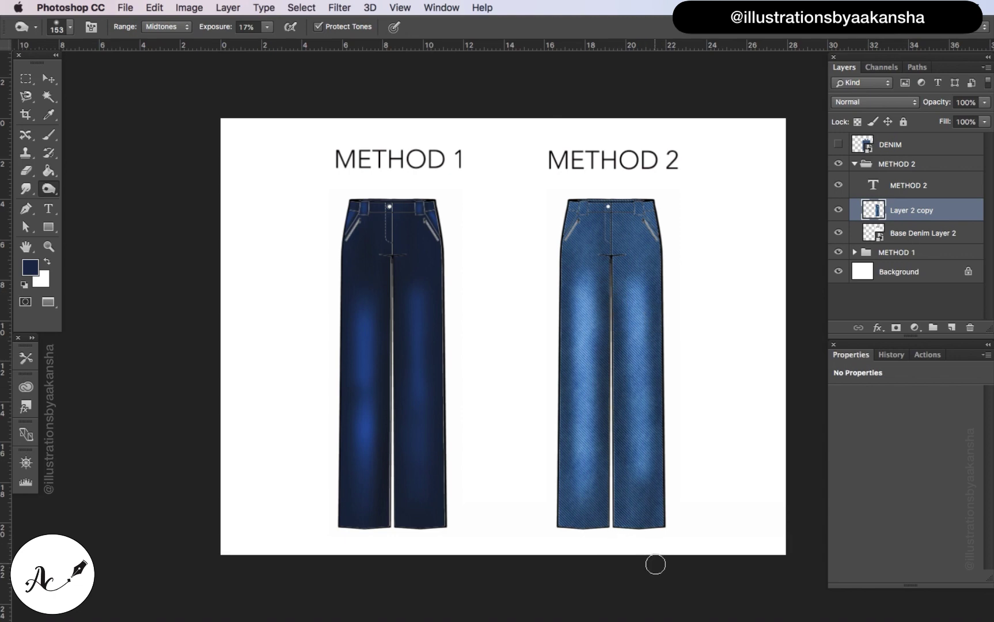
pyautogui.moveTo(655, 564)
pyautogui.mouseDown()
pyautogui.moveTo(658, 403)
pyautogui.moveTo(657, 544)
pyautogui.moveTo(599, 291)
pyautogui.mouseUp()
# Lighten the belt loops of the Method 2 trousers with the Dodge tool, using a 41 px brush.
pyautogui.moveTo(49, 190)
pyautogui.mouseDown()
pyautogui.moveTo(95, 203)
pyautogui.moveTo(92, 188)
pyautogui.mouseUp()
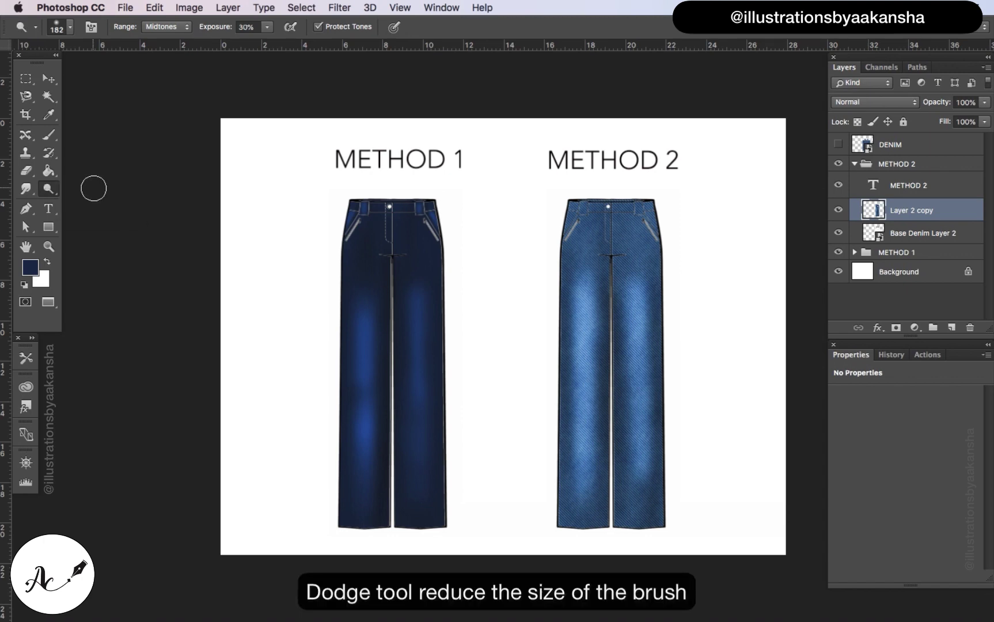
pyautogui.click(69, 27)
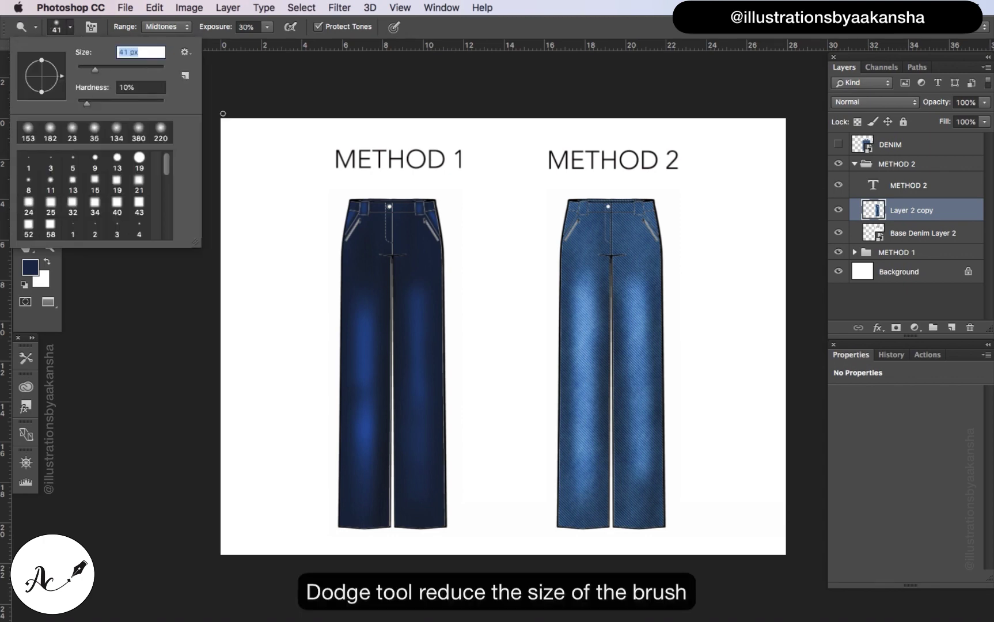
pyautogui.scroll(4, 478, 235)
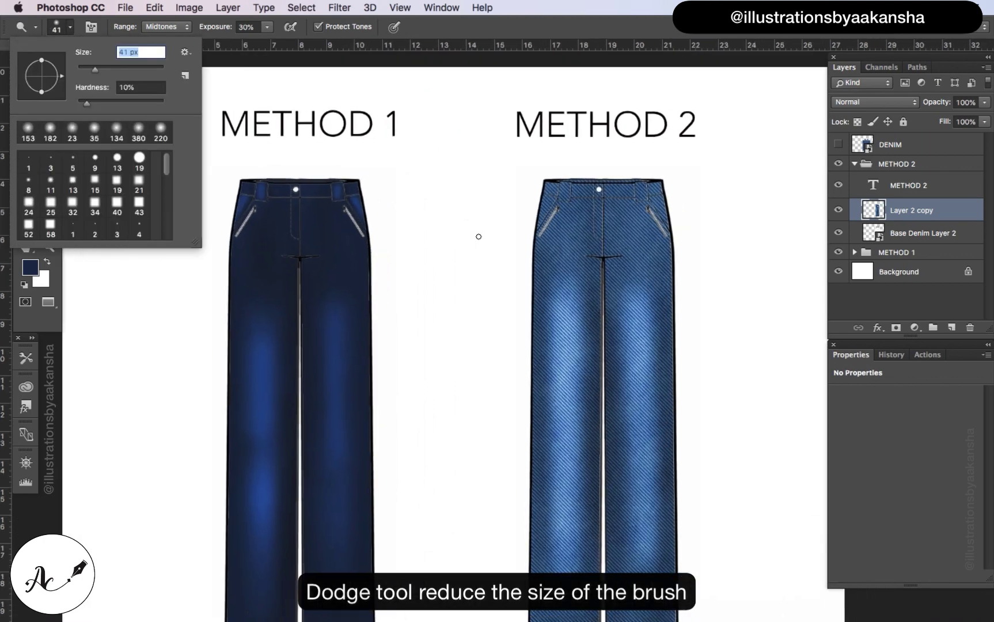
pyautogui.click(565, 188)
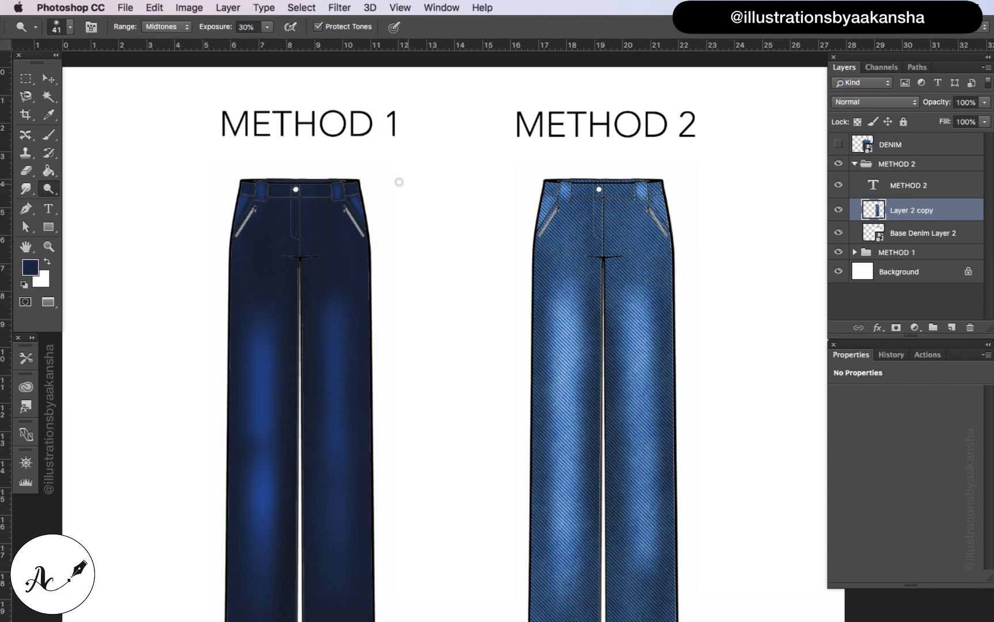
# Add shadows around the belt loops of the Method 2 trousers with the Burn tool, using a 27 px brush.
pyautogui.rightClick(48, 188)
pyautogui.click(86, 199)
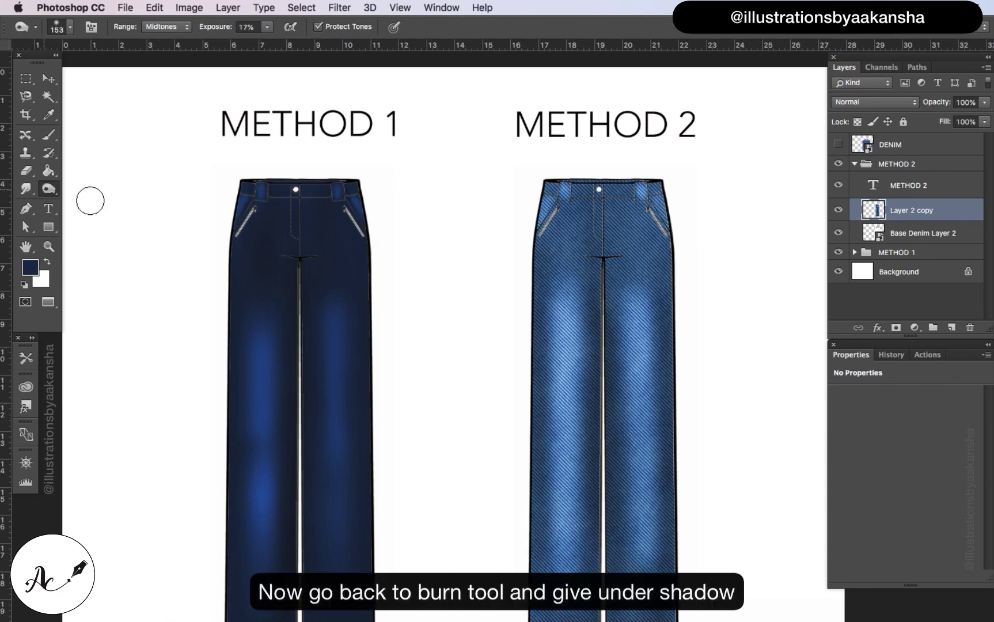
pyautogui.click(70, 27)
pyautogui.moveTo(99, 67); pyautogui.dragTo(87, 69)
pyautogui.click(555, 182)
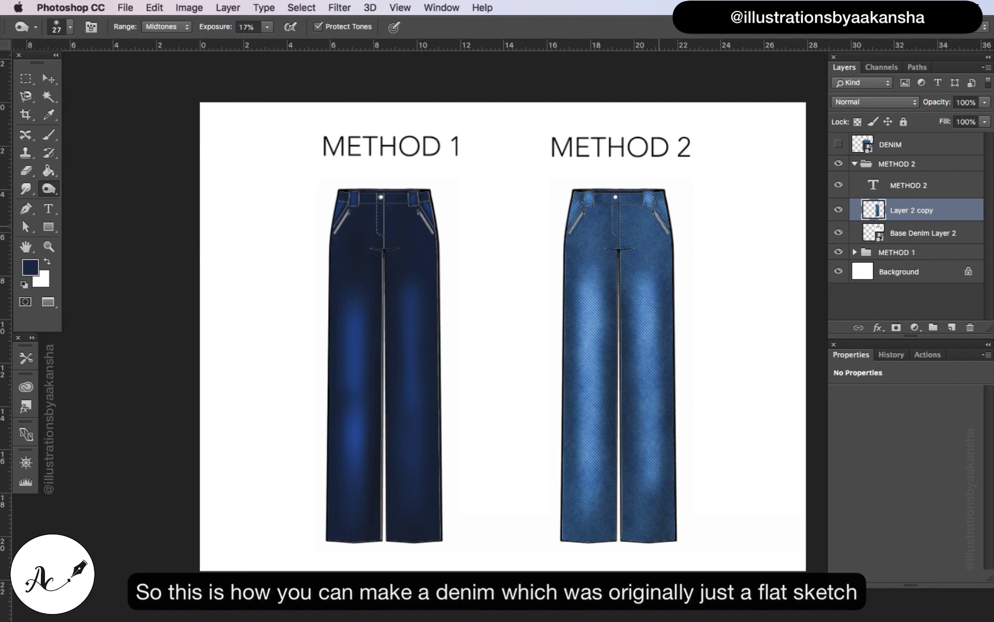
# Duplicate the shaded denim layer "Layer 2 copy" in the METHOD 2 group and hide the original.
pyautogui.scroll(1, 718, 341)
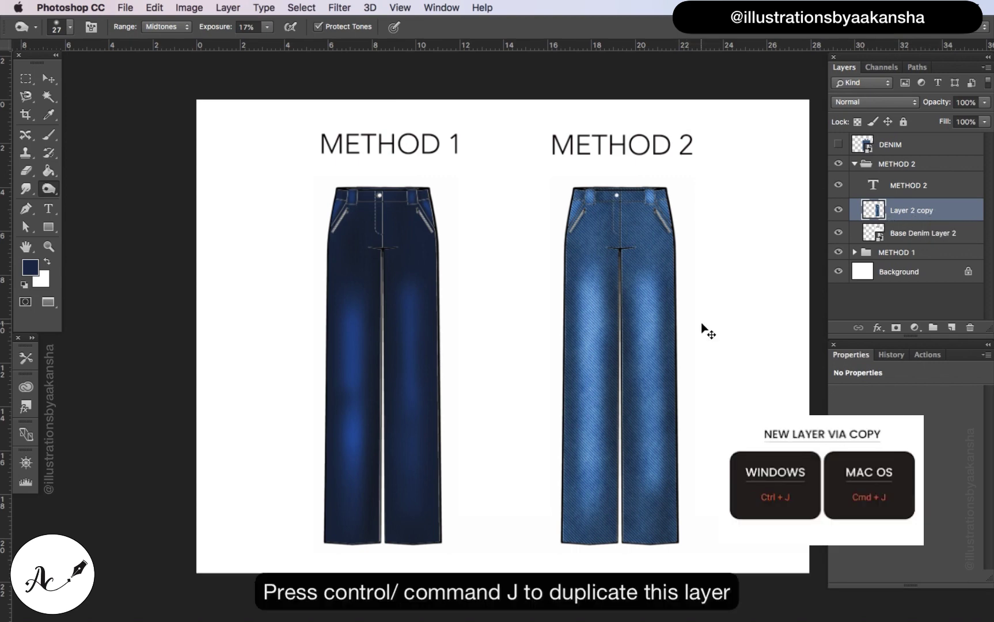
pyautogui.press('super+j')
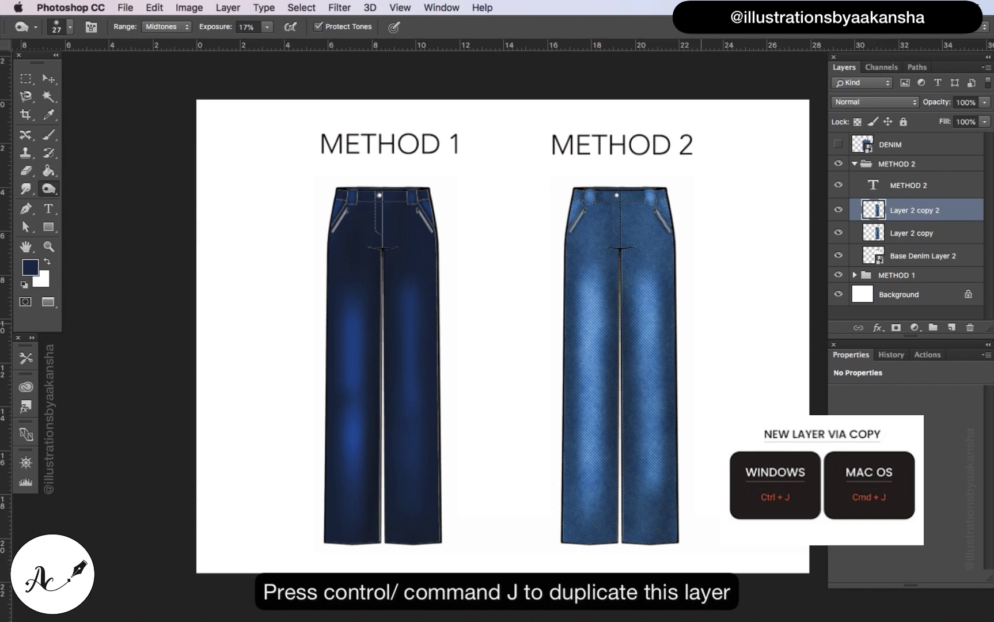
pyautogui.click(838, 233)
# Clip a Hue/Saturation adjustment with Hue +4 and Saturation -12 to the duplicated denim layer, then collapse the METHOD 2 group.
pyautogui.click(912, 332)
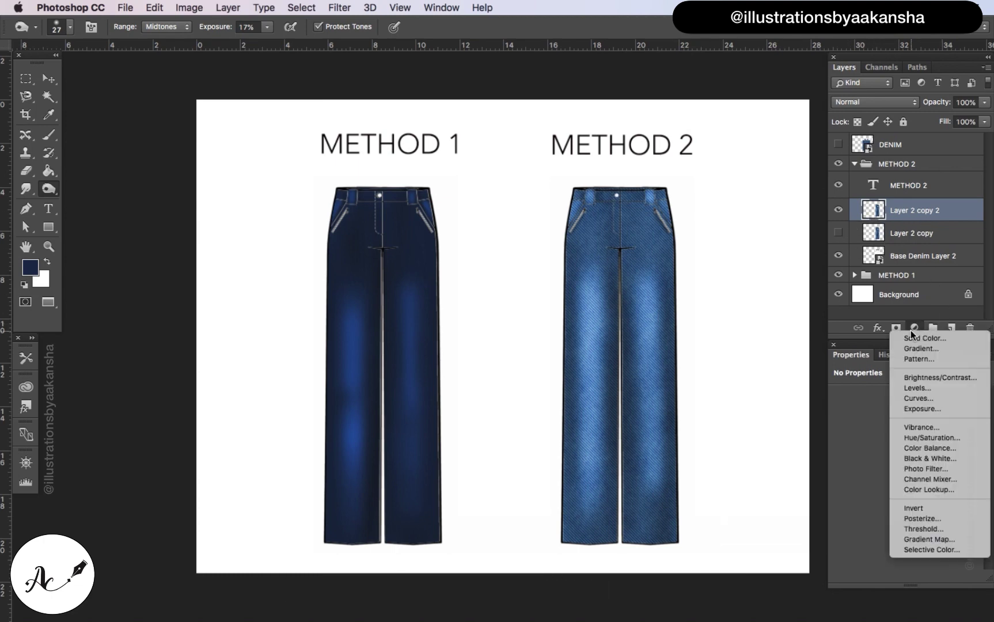
pyautogui.click(922, 433)
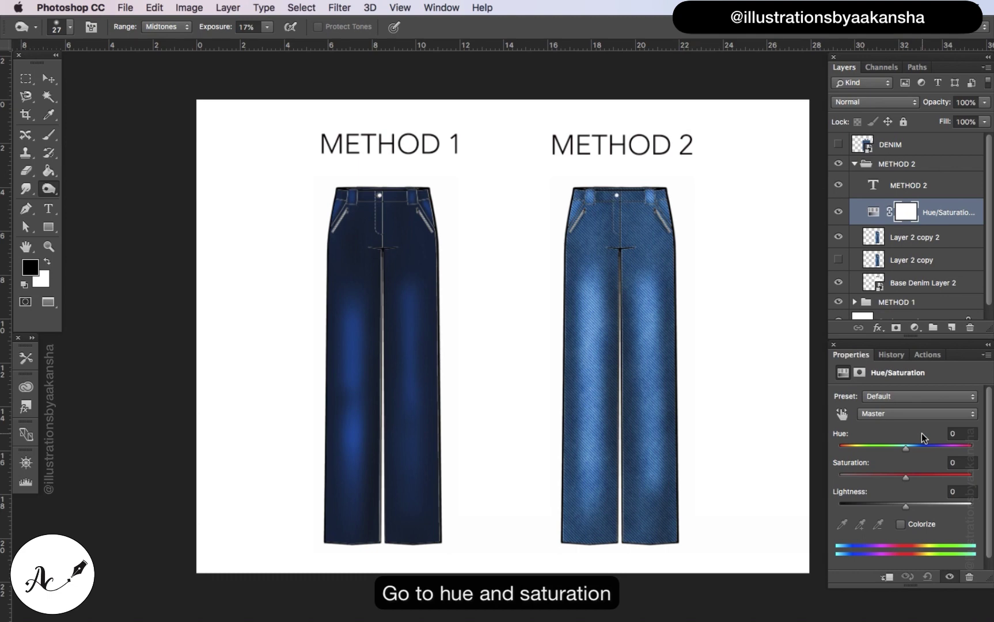
pyautogui.keyDown('alt'); pyautogui.click(873, 222); pyautogui.keyUp('alt')
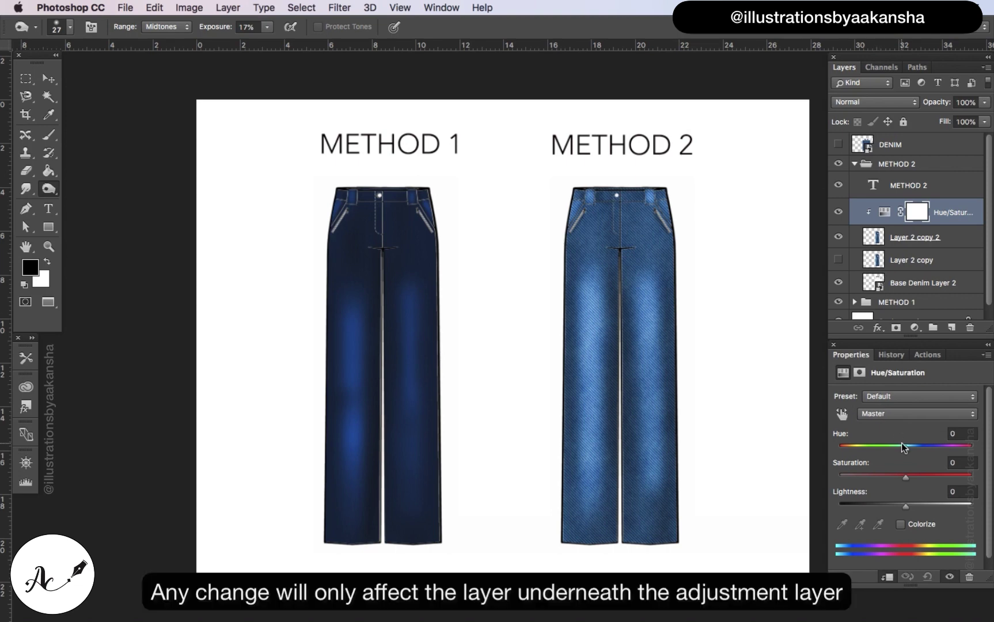
pyautogui.moveTo(906, 447); pyautogui.dragTo(900, 481)
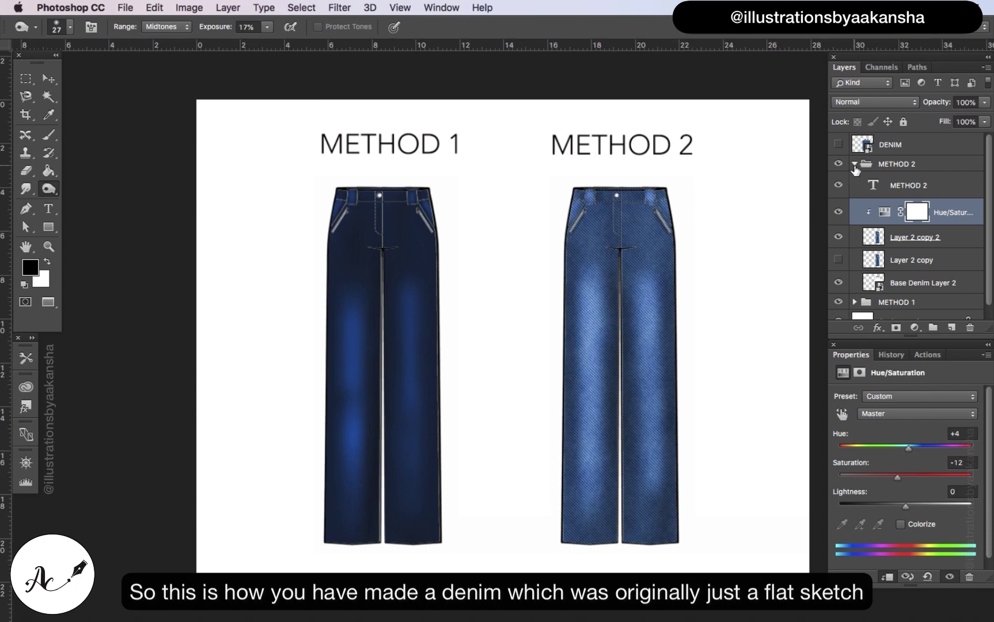
pyautogui.click(854, 164)
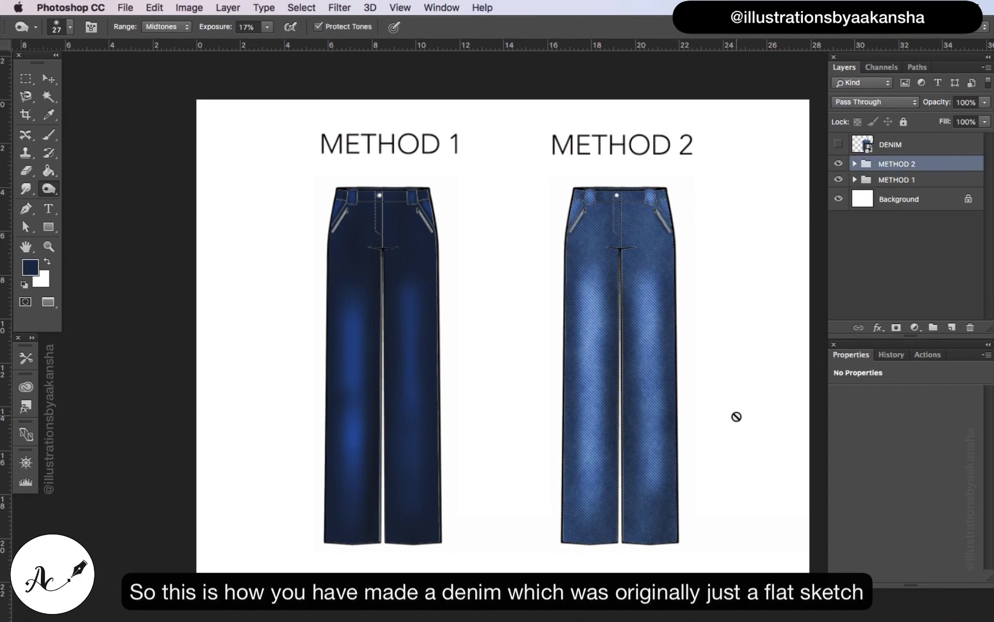